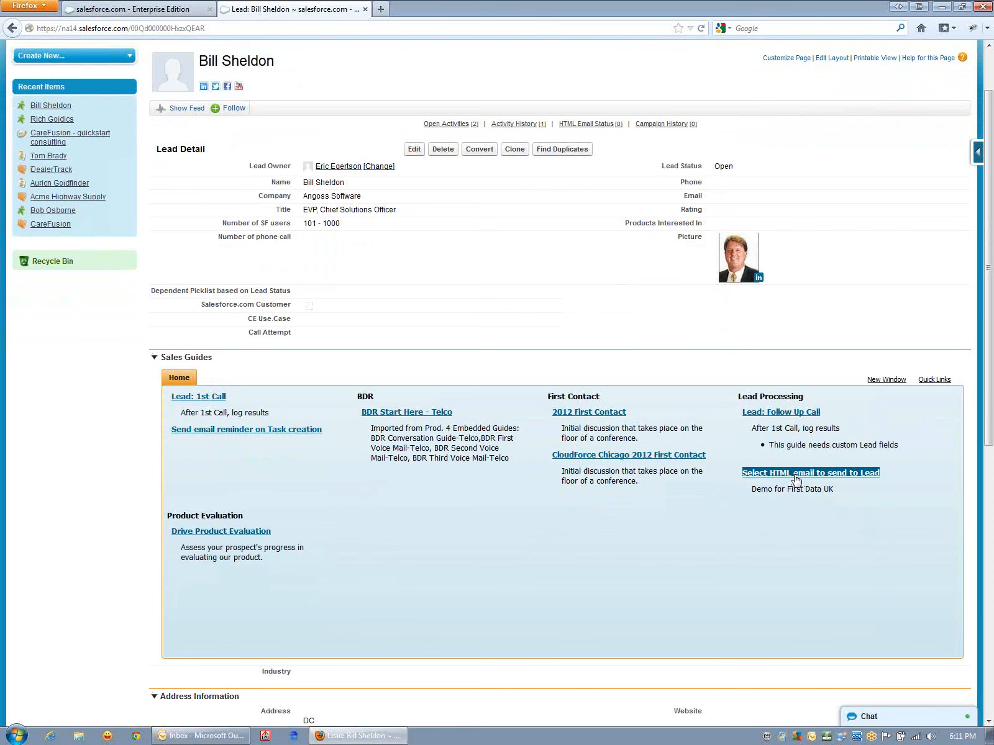
- Launch the "Select HTML email to send to Lead" guide, choose the Introduction message and look through its text
click(796, 474)
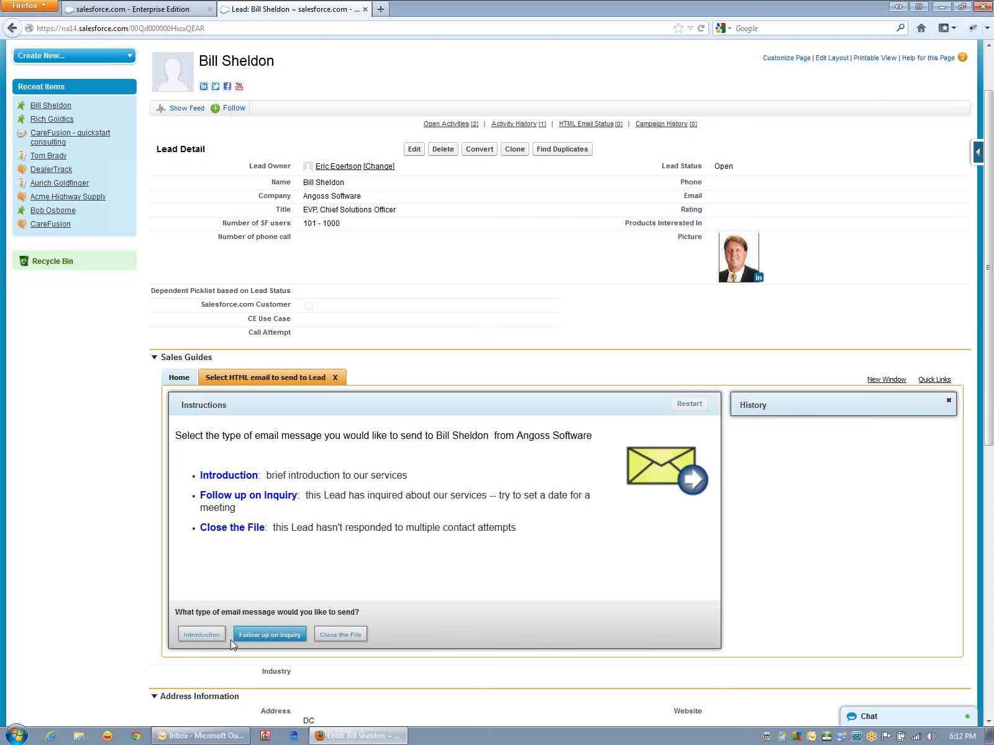
click(202, 635)
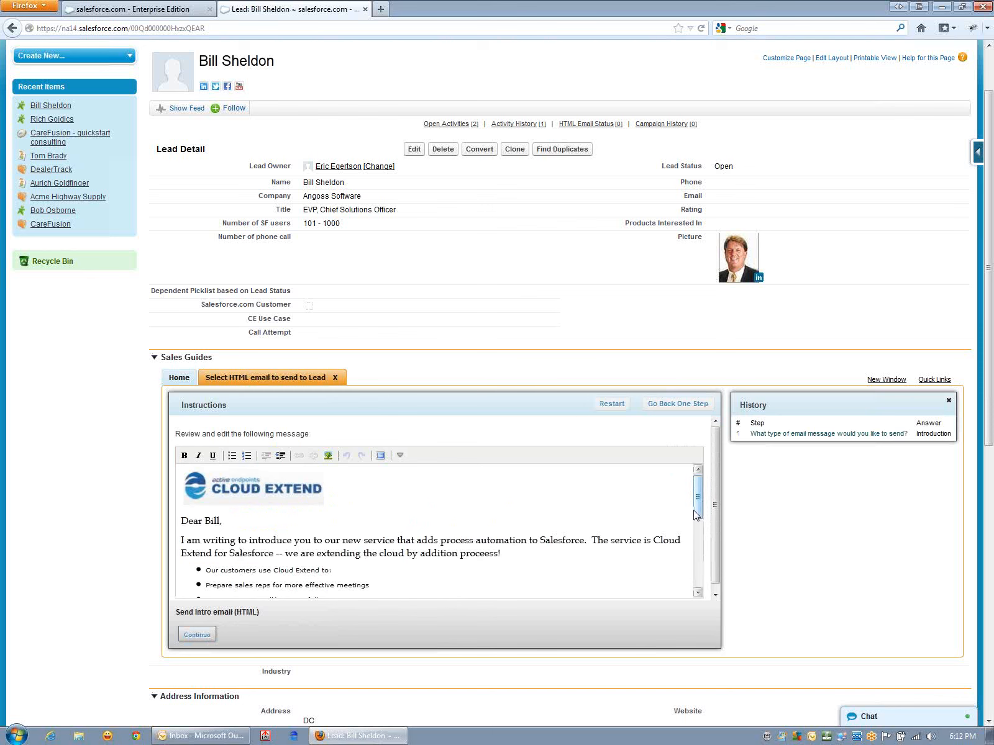
mouse_move(698, 519)
mouse_down()
mouse_move(700, 578)
mouse_move(702, 513)
mouse_up()
mouse_move(701, 516)
mouse_down()
mouse_move(701, 590)
mouse_move(700, 494)
mouse_up()
- Add the line "We have a mutual friend who suggested I contact you." below the greeting, send the introduction email and finish the guide
click(273, 532)
key(Return)
text(We have a mu)
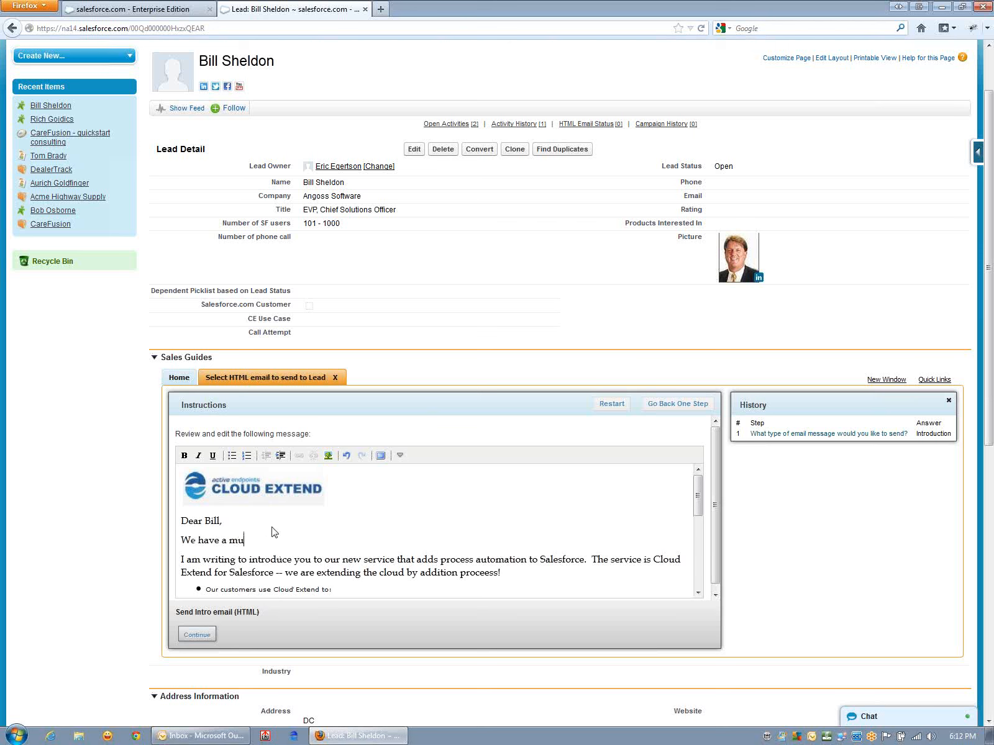
text(tual friend who suggested I ca)
key(BackSpace)
key(BackSpace)
text(contact you.)
click(196, 635)
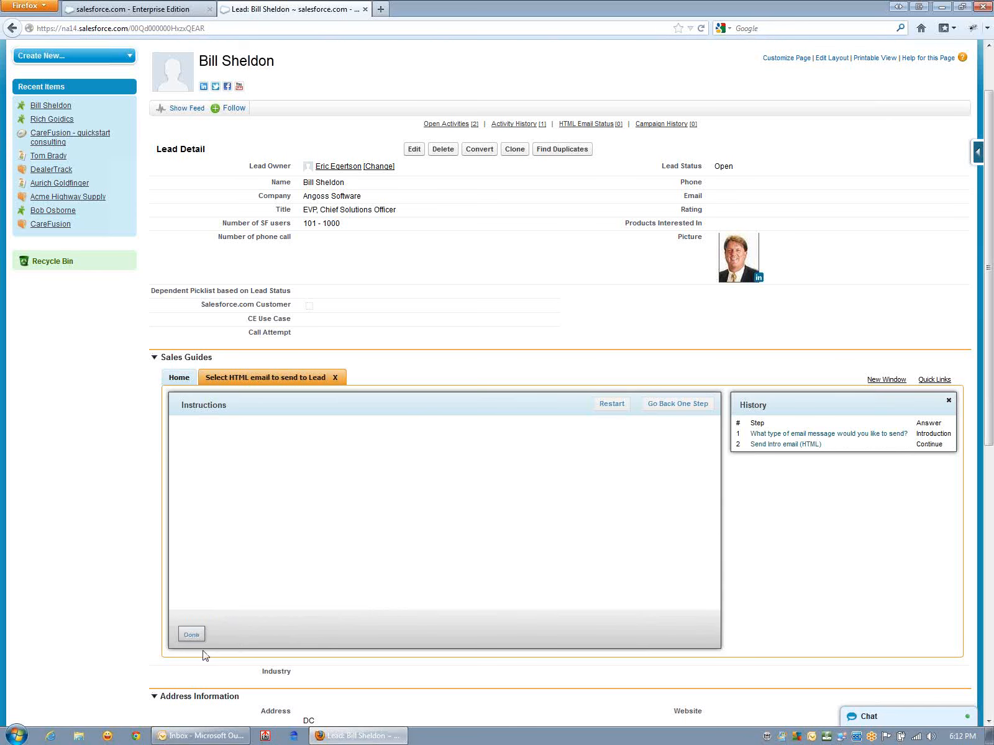
click(192, 634)
- Switch to Outlook, open the received "Introduction to Cloud Extend" email and highlight the sentence about the mutual friend
click(195, 738)
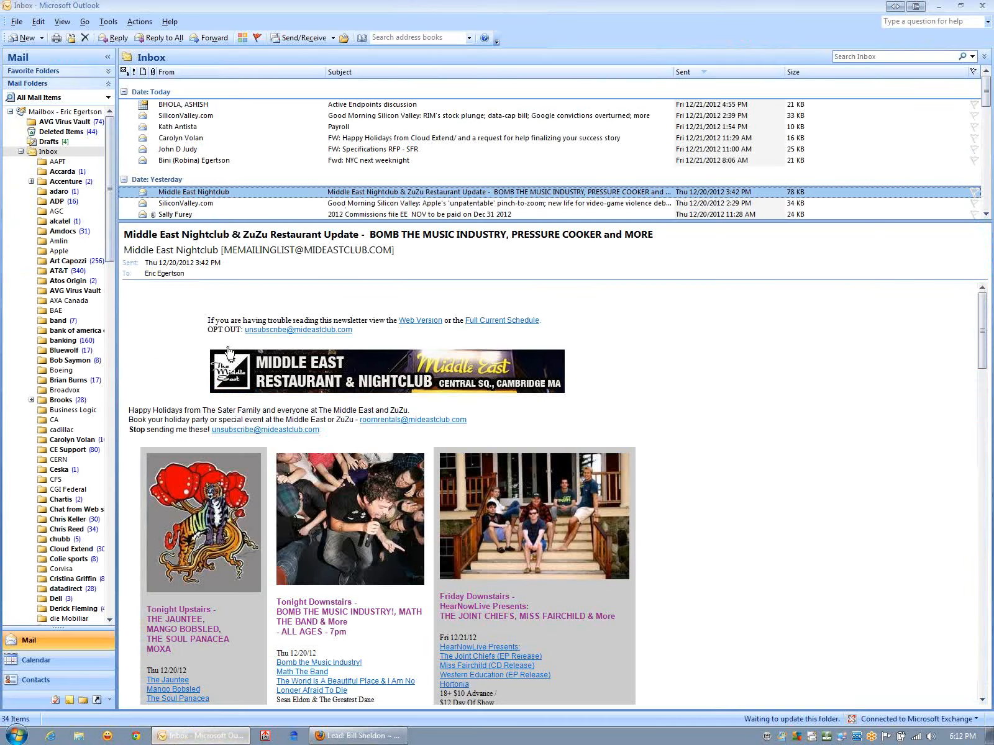
click(224, 106)
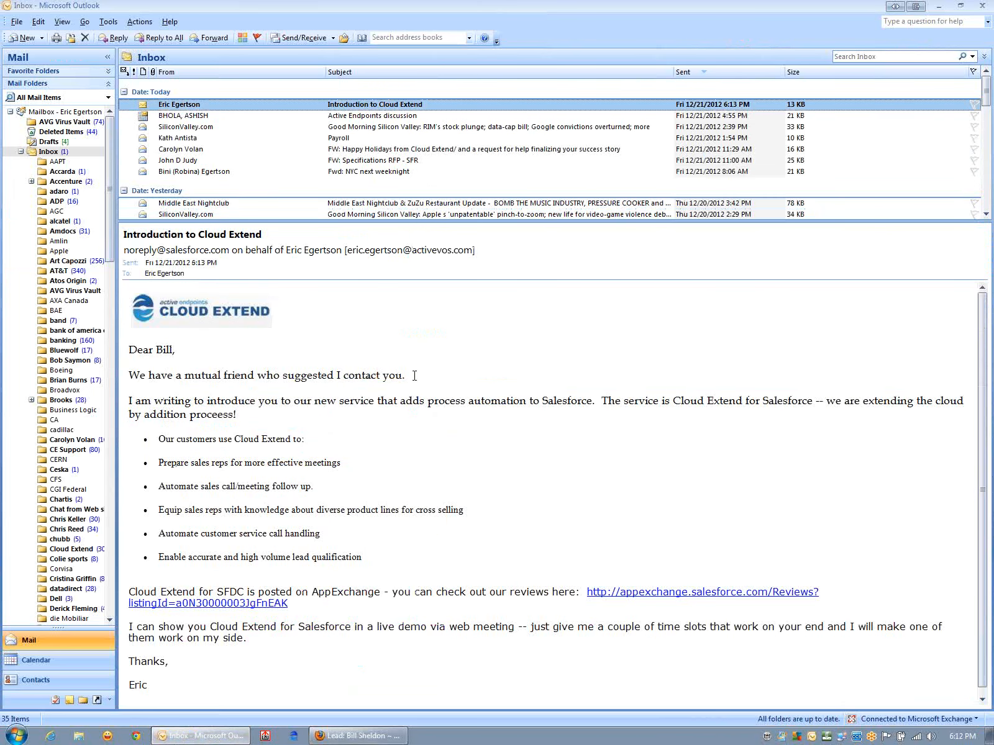
drag(414, 376, 136, 367)
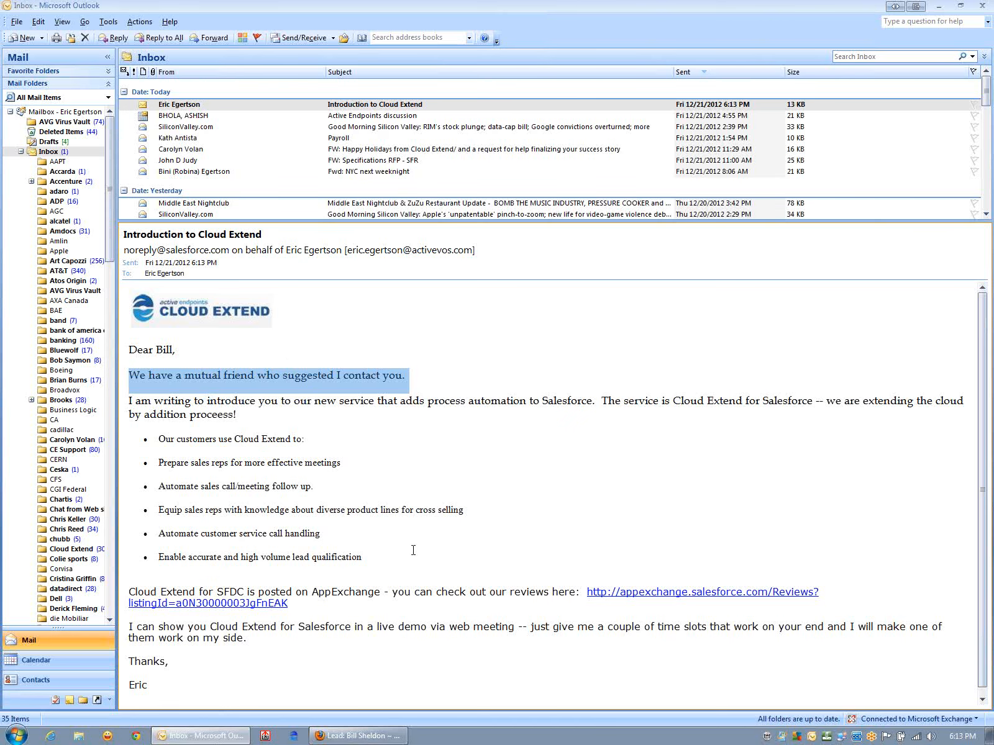
- Return to the lead in Firefox, launch the "Select HTML email to send to Lead" guide again and choose Follow up on Inquiry
click(360, 736)
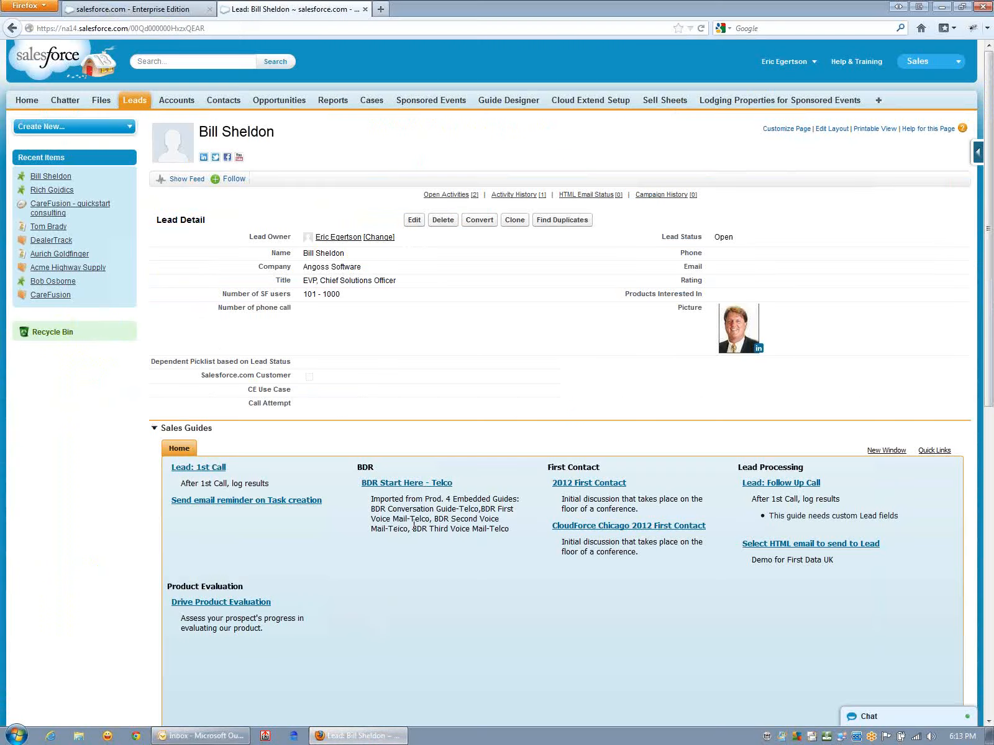
click(772, 544)
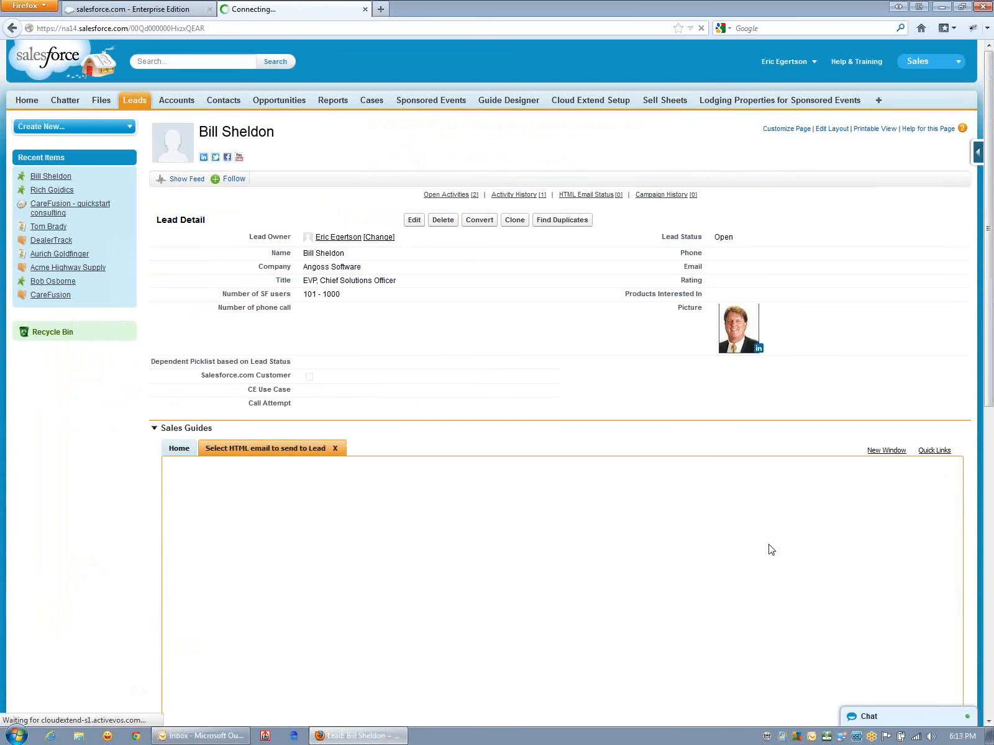
scroll(586, 466, down, 2)
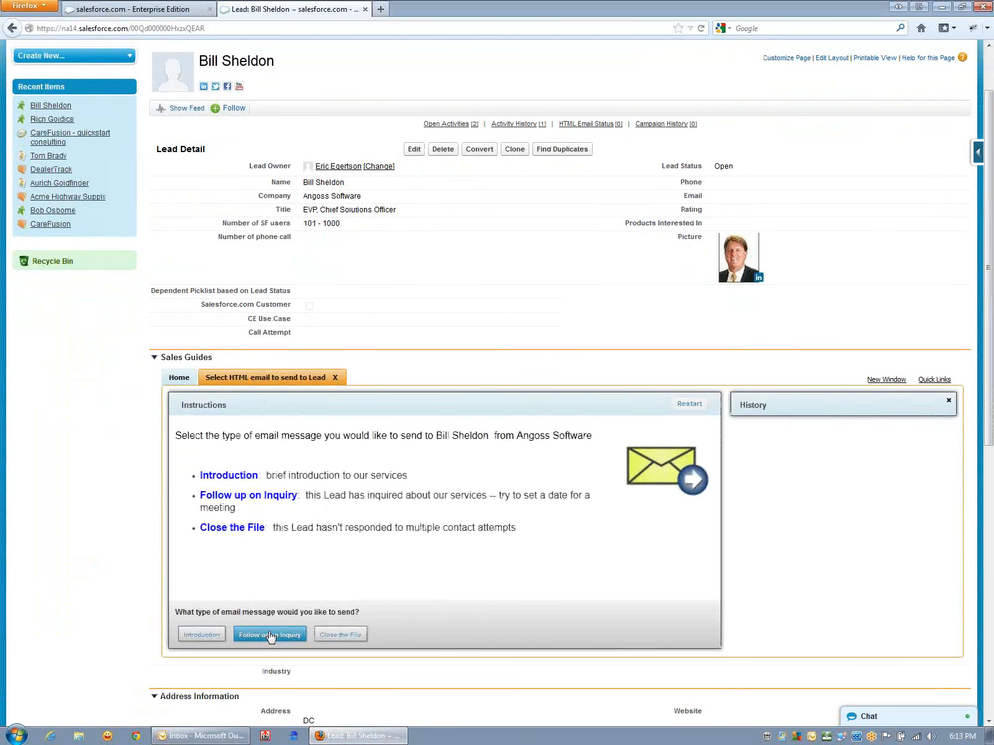
click(270, 635)
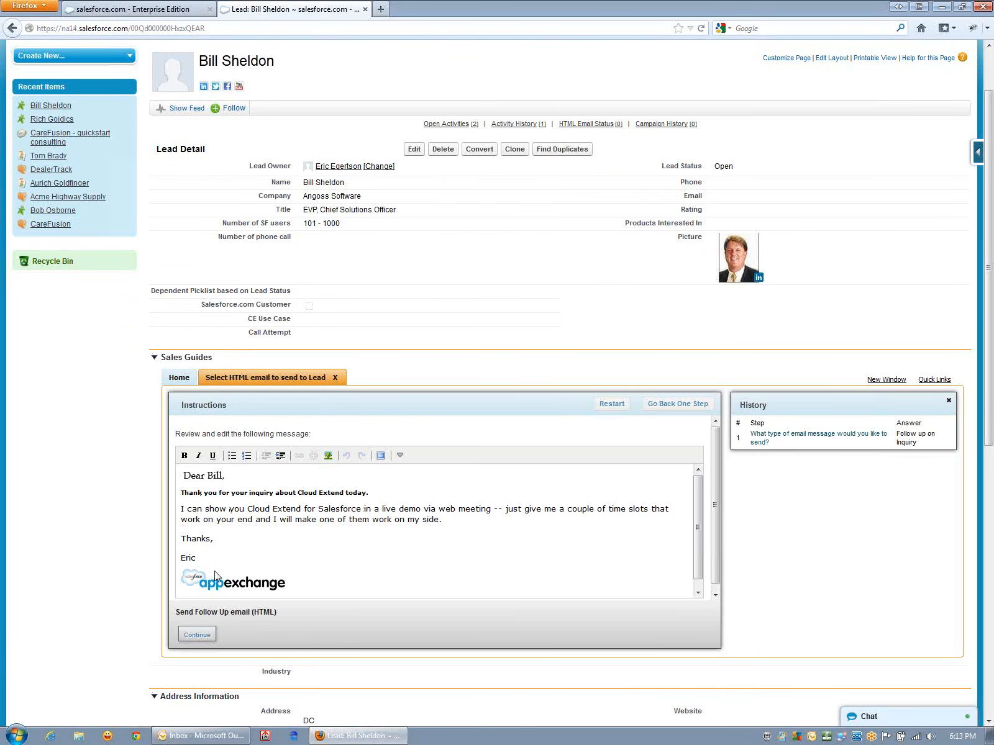
- Append "Hope the ROI doc we sent was useful!" to the thank-you sentence, send the follow-up email and finish the guide
click(386, 495)
text(HOpe the ROI doc we3)
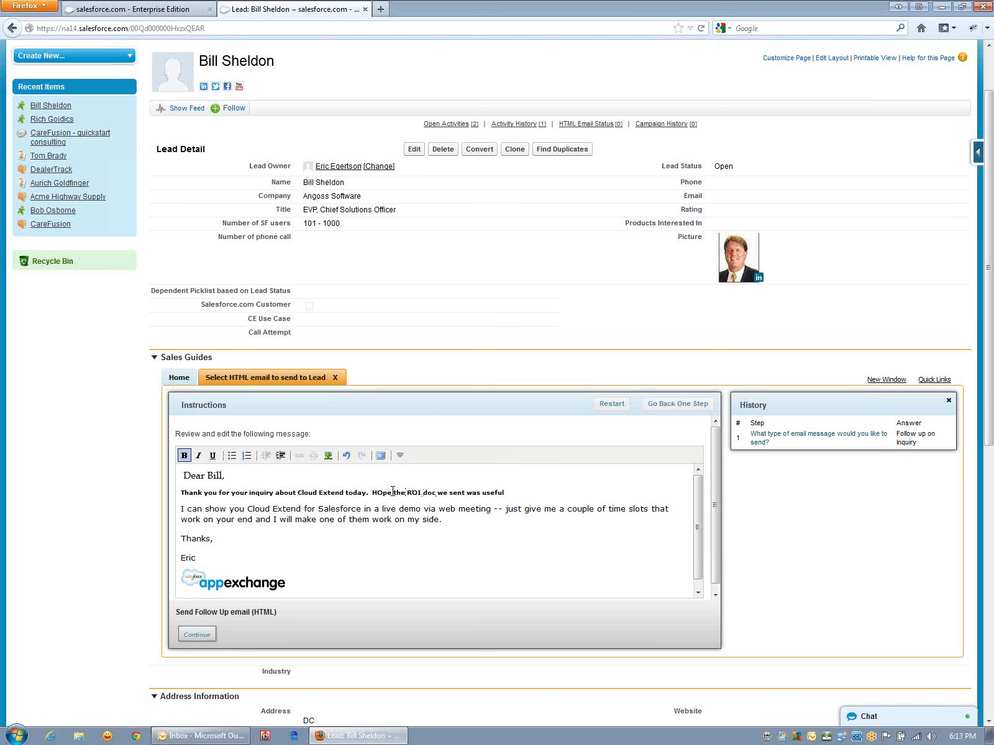
key(BackSpace)
text(o)
click(629, 494)
click(196, 635)
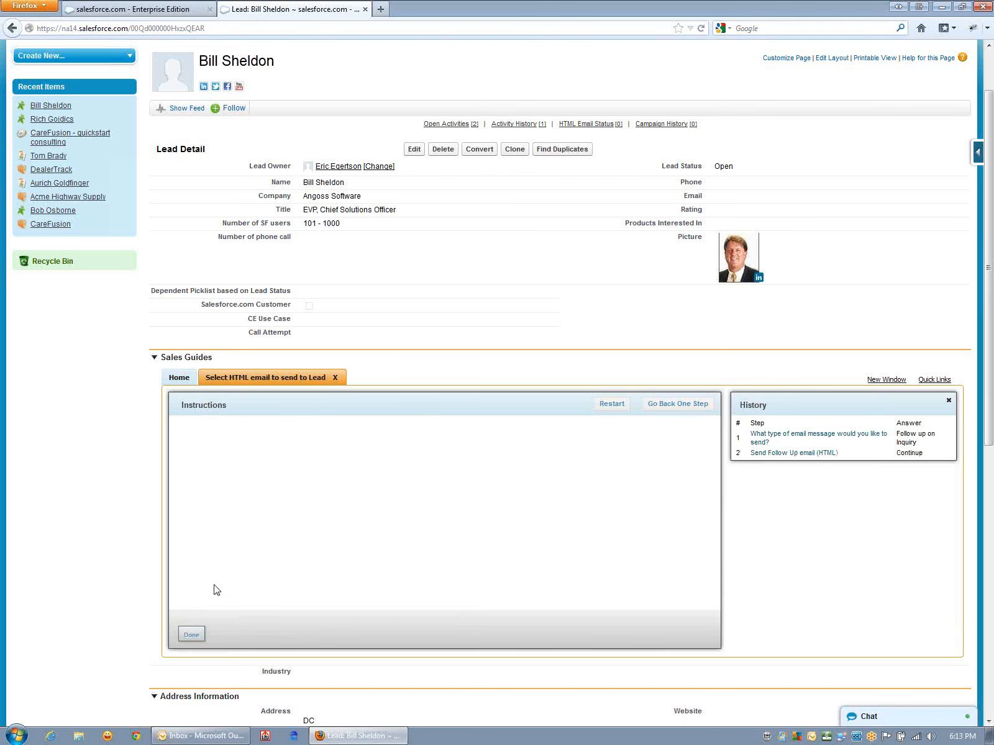
click(193, 634)
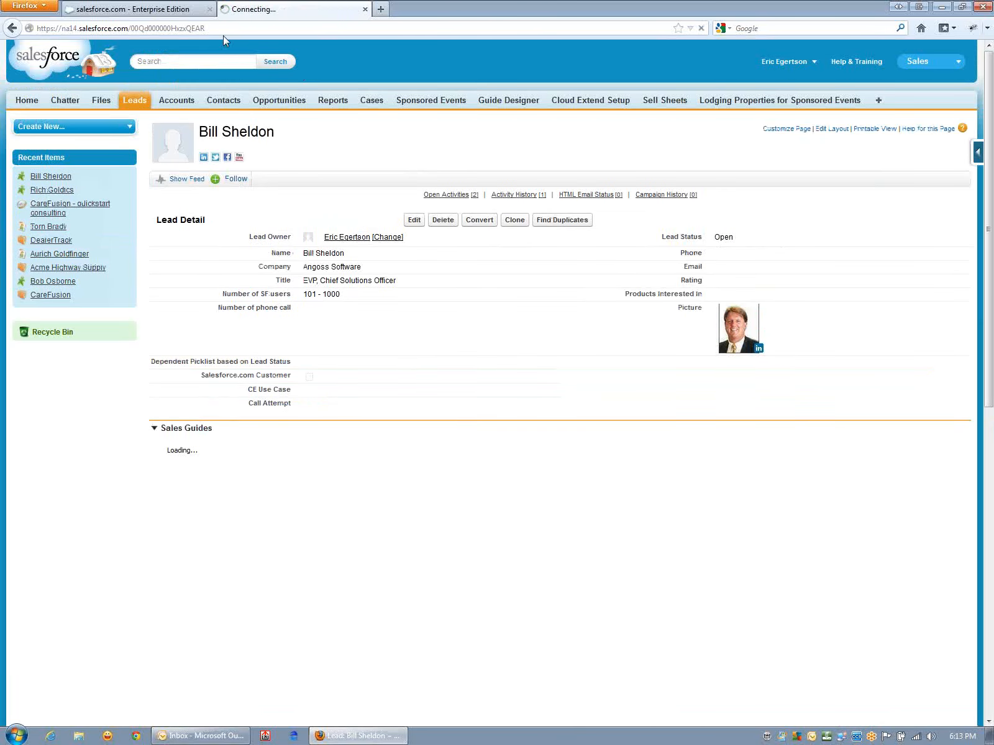
- Fetch new mail in Outlook, open "Follow up on your Cloud Extend inquiry" and highlight the sentence about the ROI doc
click(237, 736)
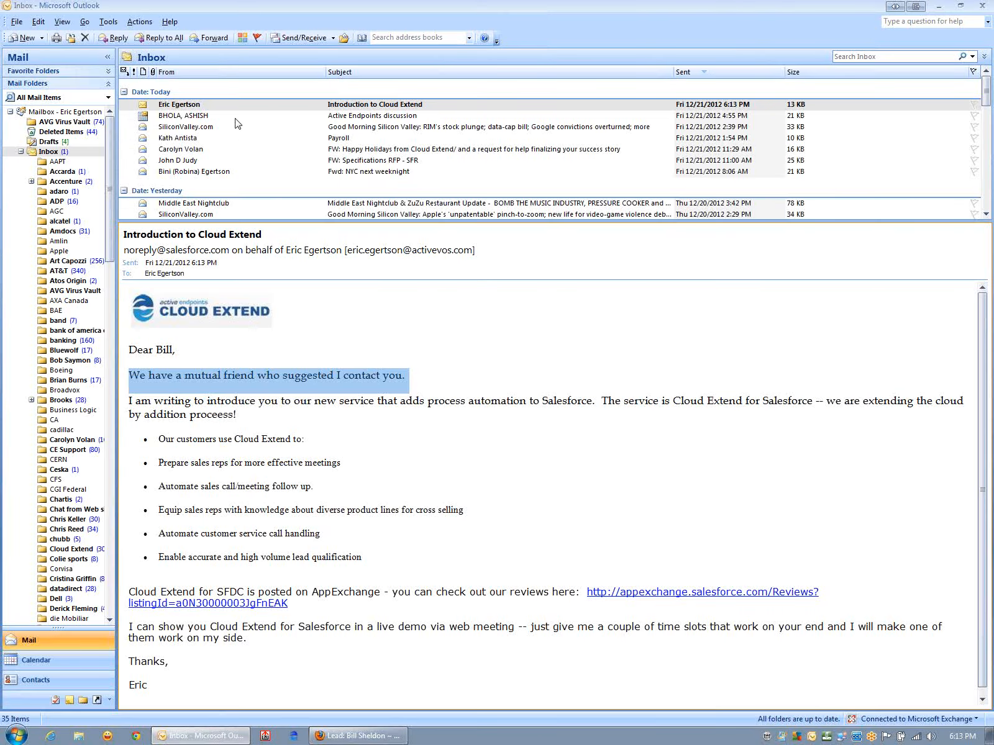
click(300, 39)
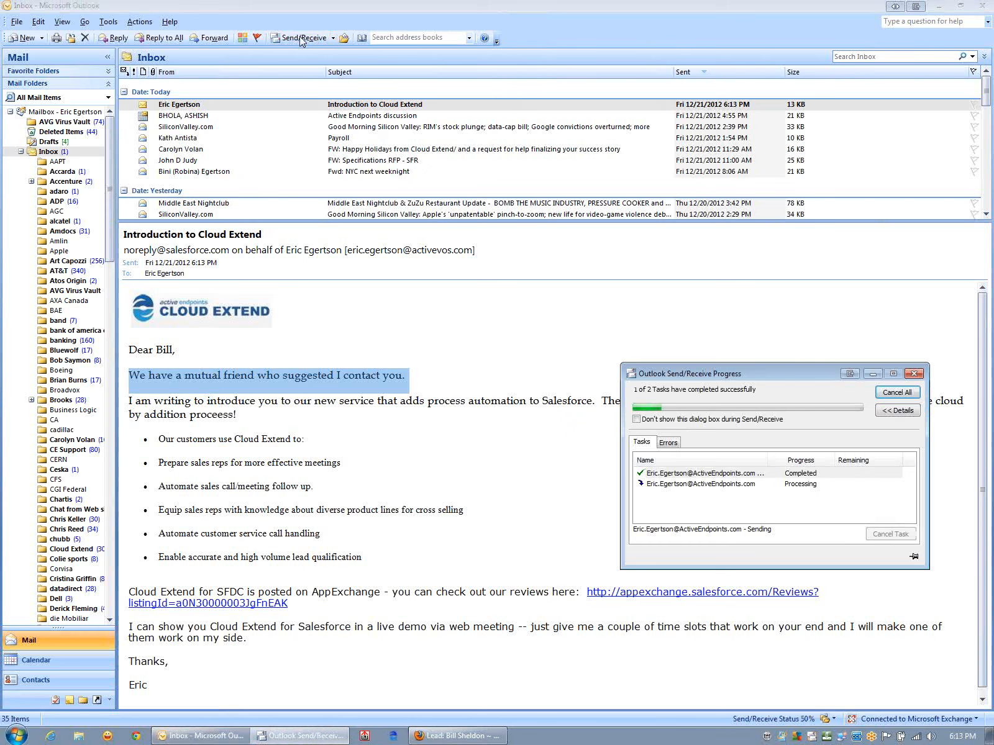
click(333, 106)
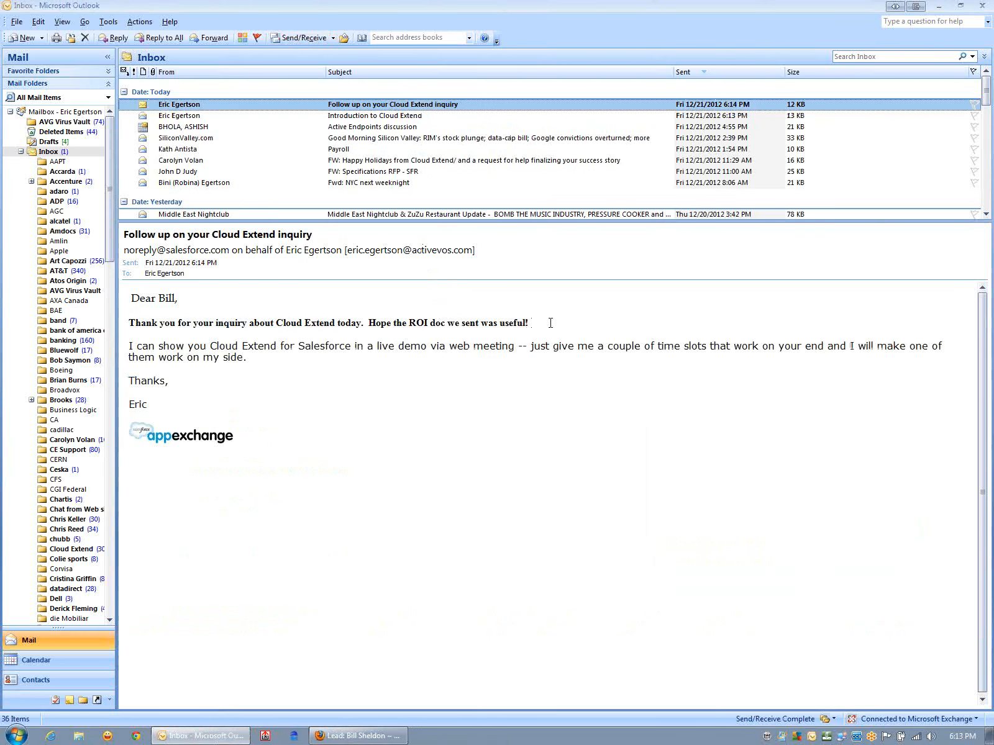
drag(551, 323, 383, 322)
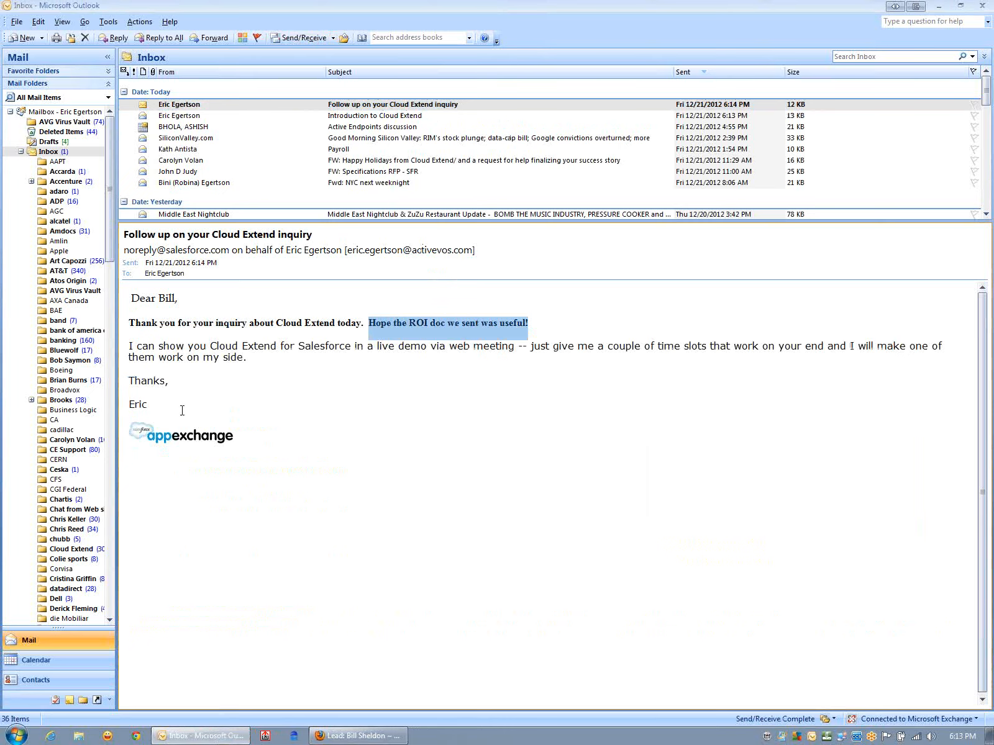
- Back on the lead in Firefox, run the HTML email guide with Close the File, review the message, send it and finish the guide
click(358, 736)
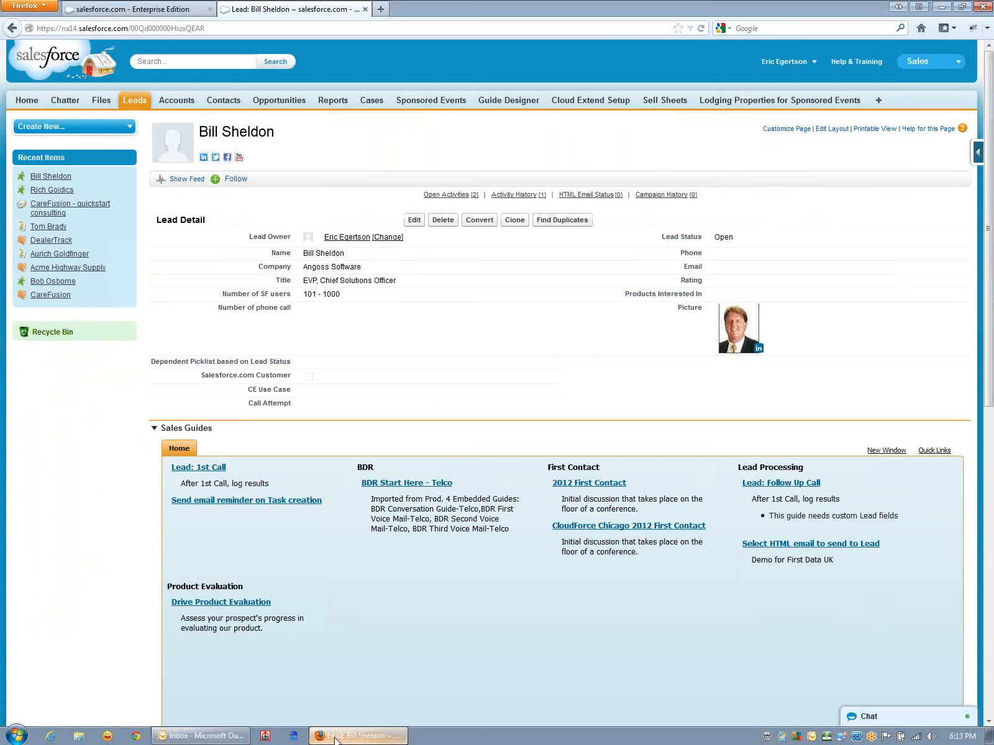
click(749, 544)
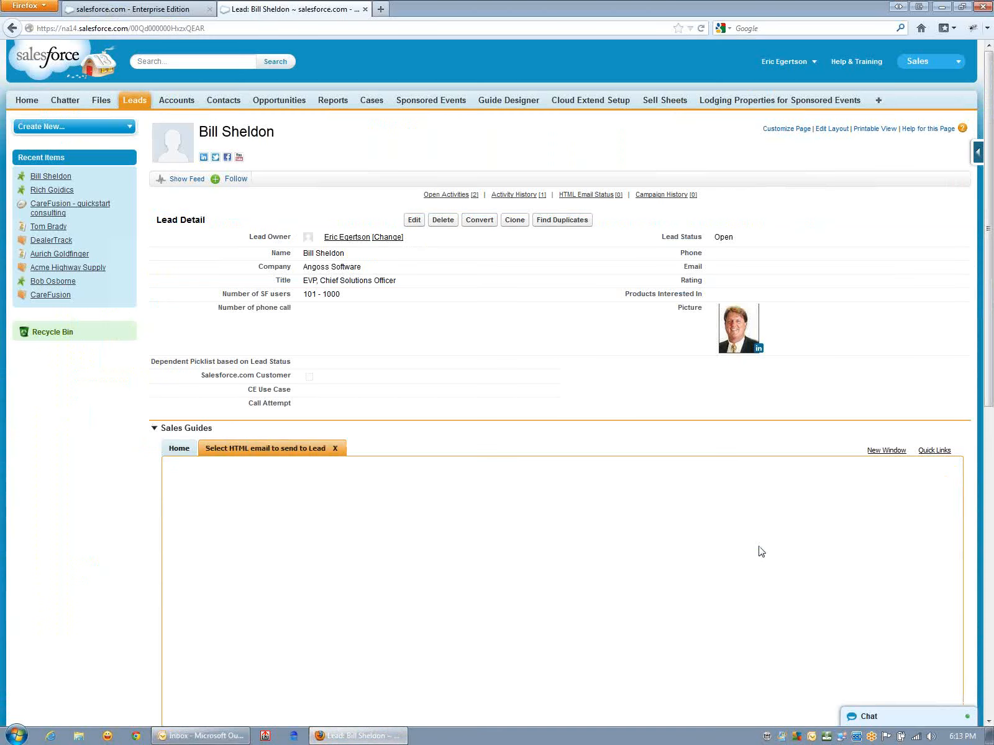
scroll(485, 584, down, 4)
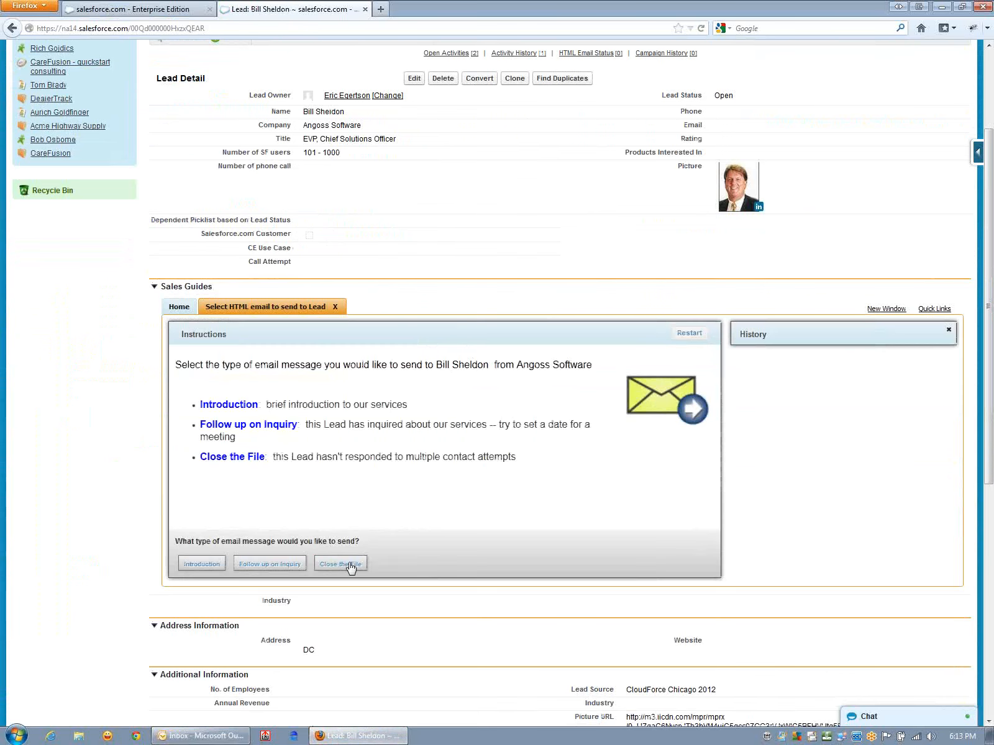
click(338, 564)
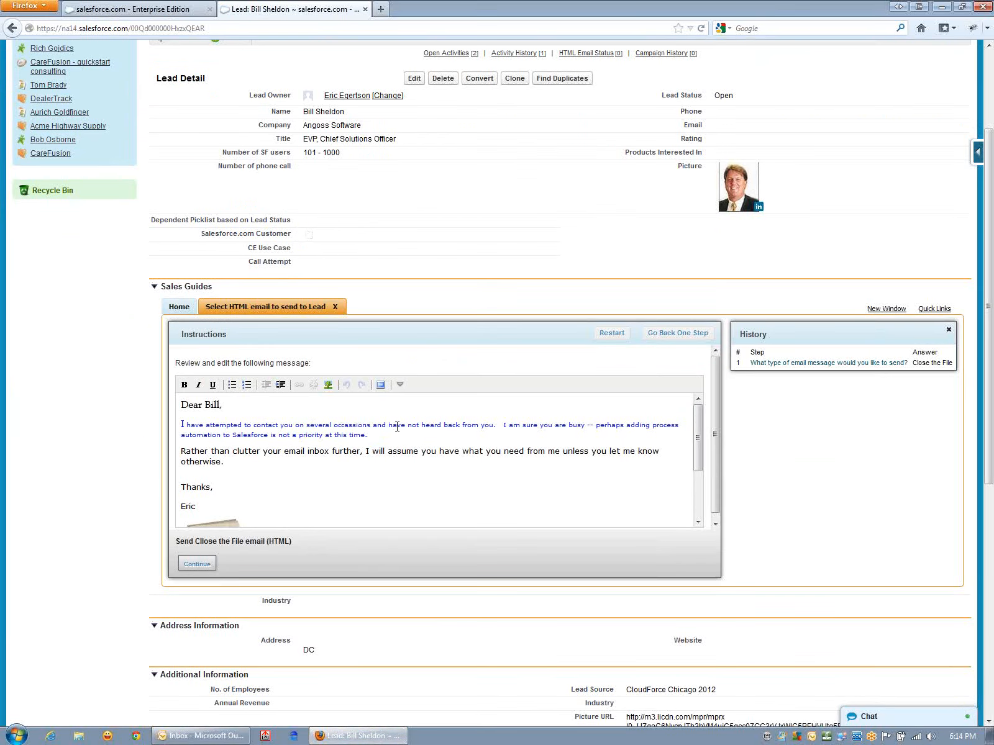
scroll(335, 472, down, 3)
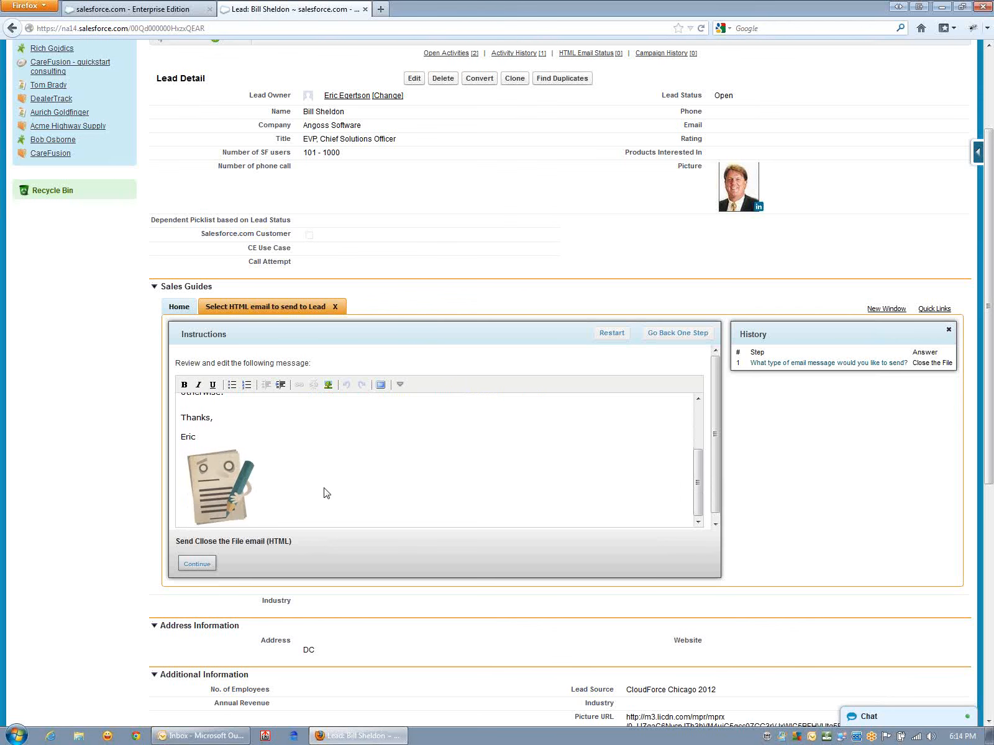
click(194, 564)
click(191, 564)
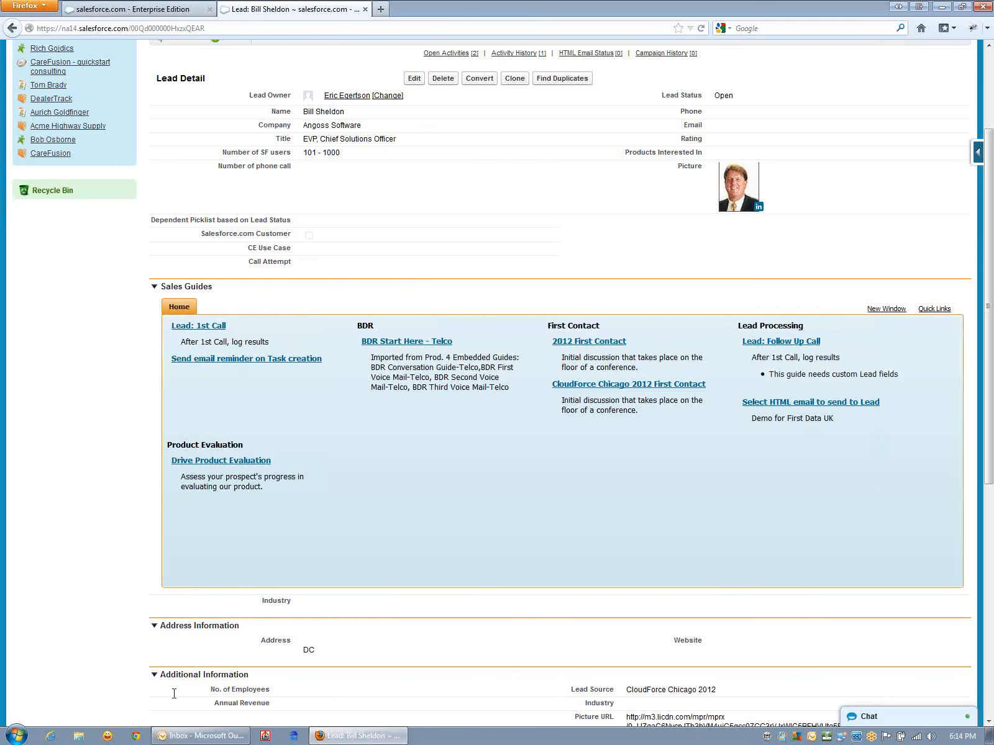
- Fetch new mail in Outlook and open the "Seems you are not interested in Cloud Extend" email
click(201, 736)
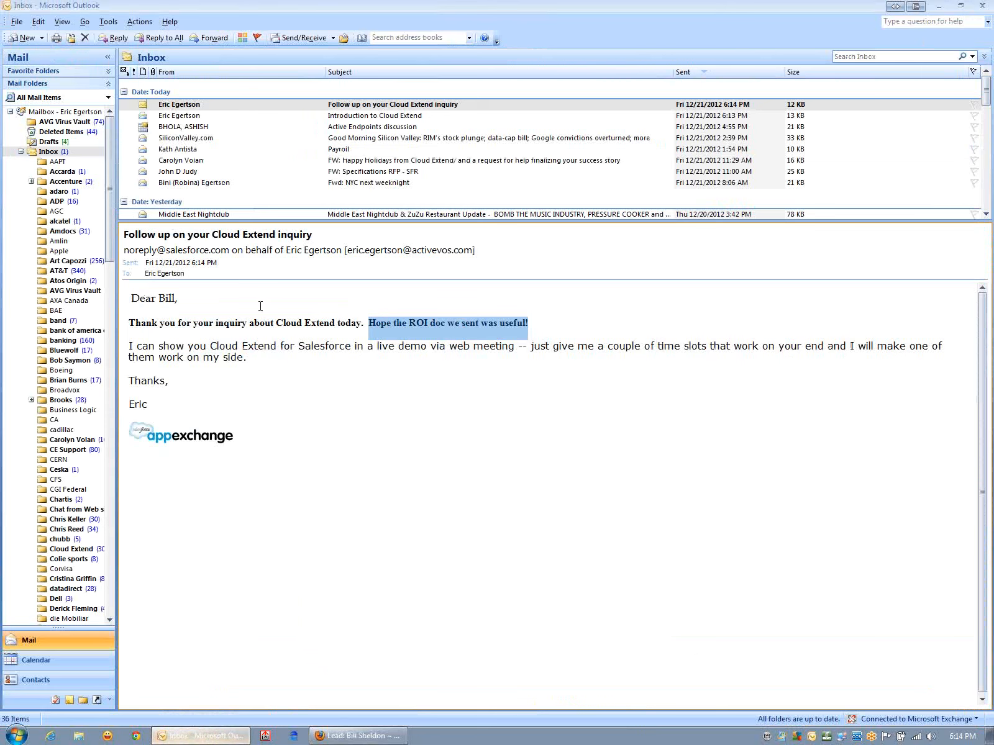
click(300, 39)
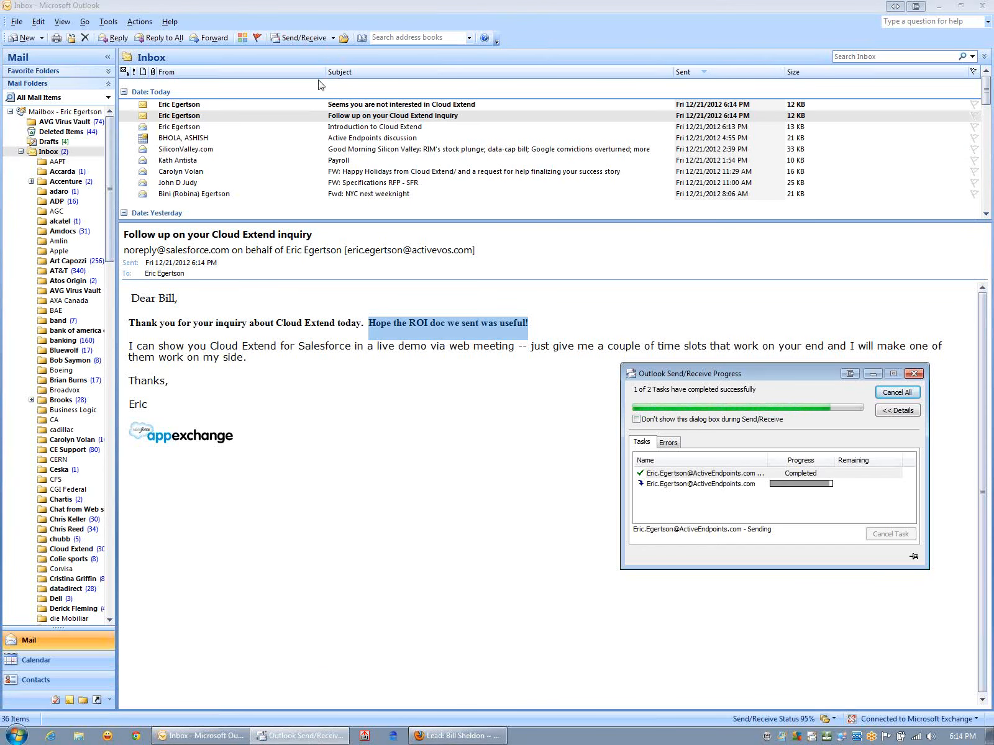
click(314, 105)
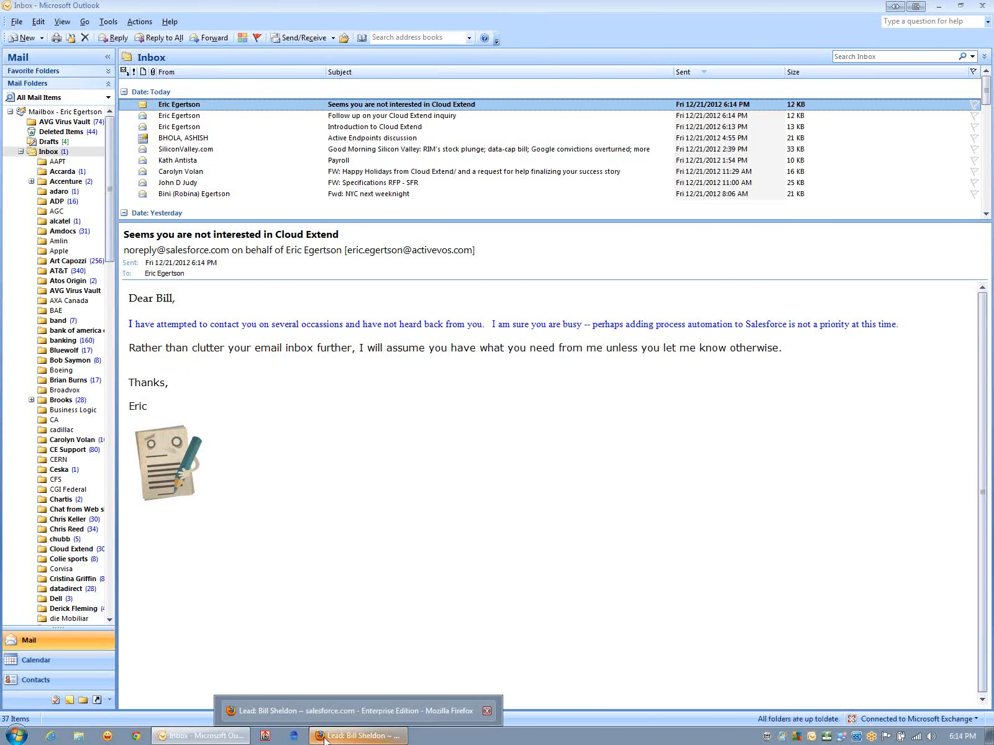
- Switch back to the lead in Firefox, relaunch the HTML email guide and open the Follow up on Inquiry message for editing
click(324, 741)
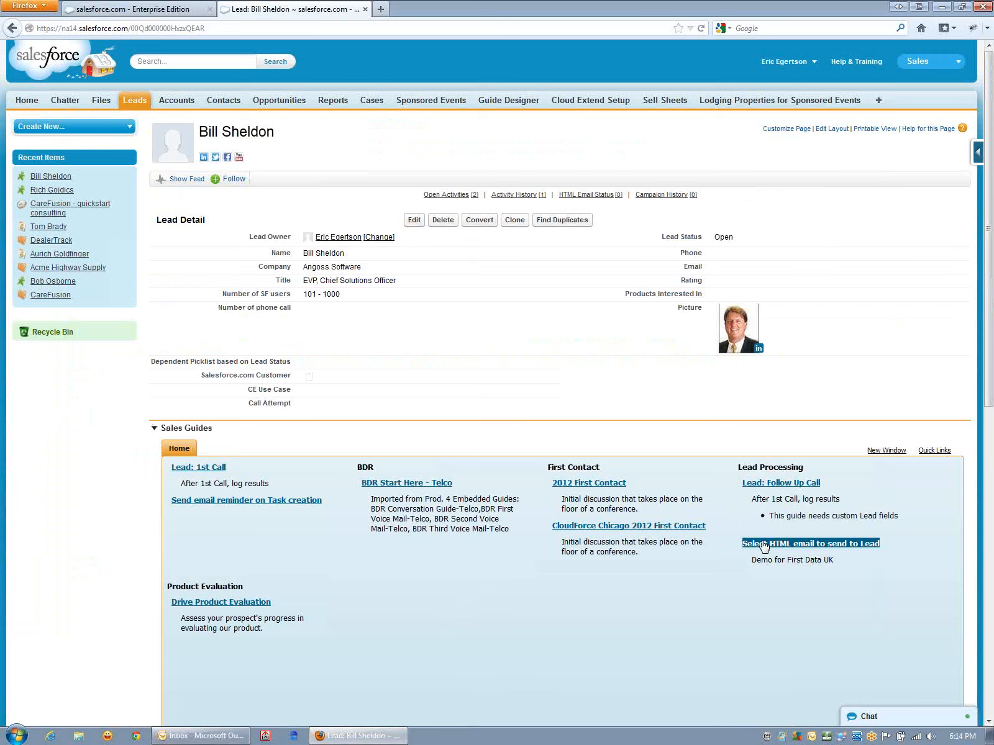
click(764, 546)
scroll(540, 500, down, 4)
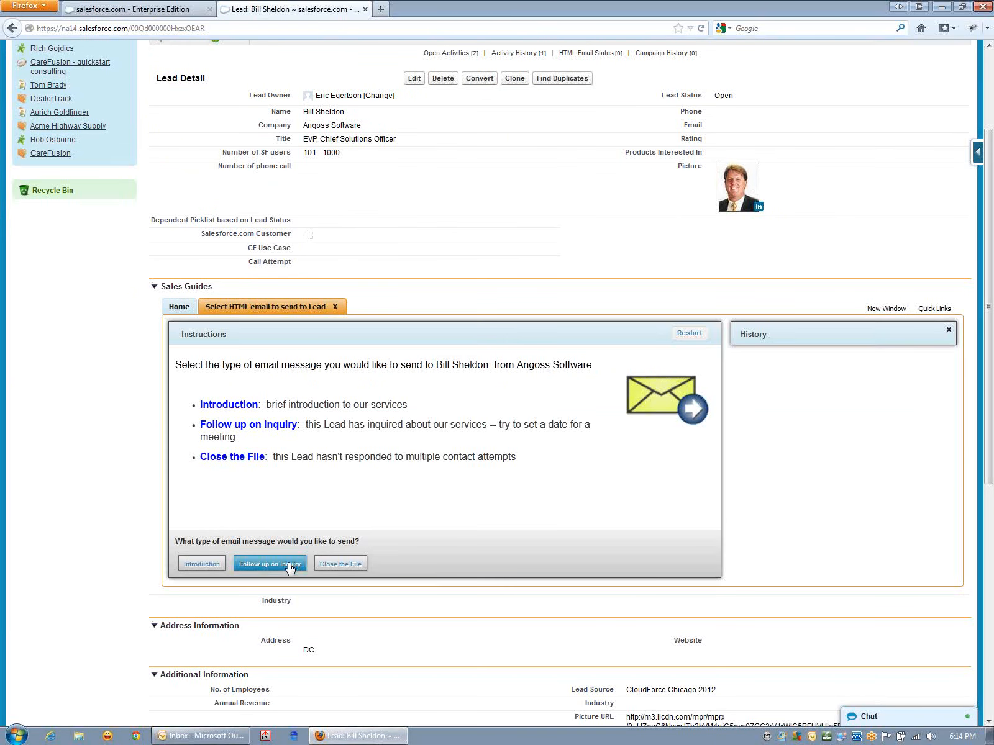
click(288, 564)
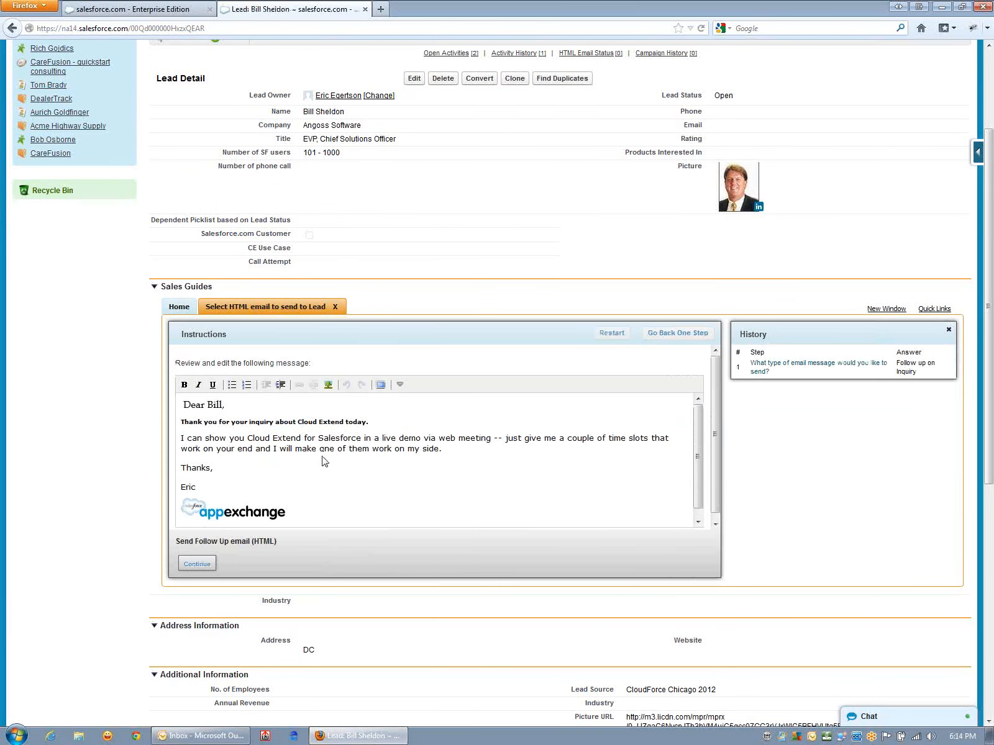
- Make the word "one" bold in the live demo paragraph
double_click(326, 452)
key(ctrl+b)
click(337, 470)
- Show the editor's additional formatting options and set the live demo paragraph's font to Comic Sans MS
click(400, 384)
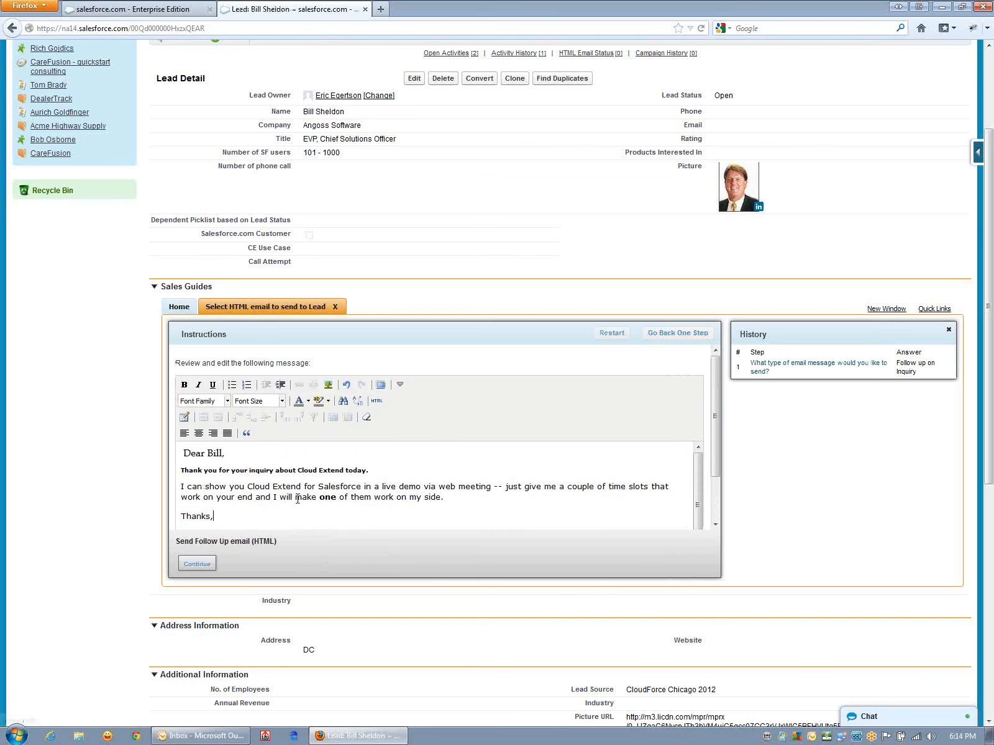
drag(531, 506, 141, 490)
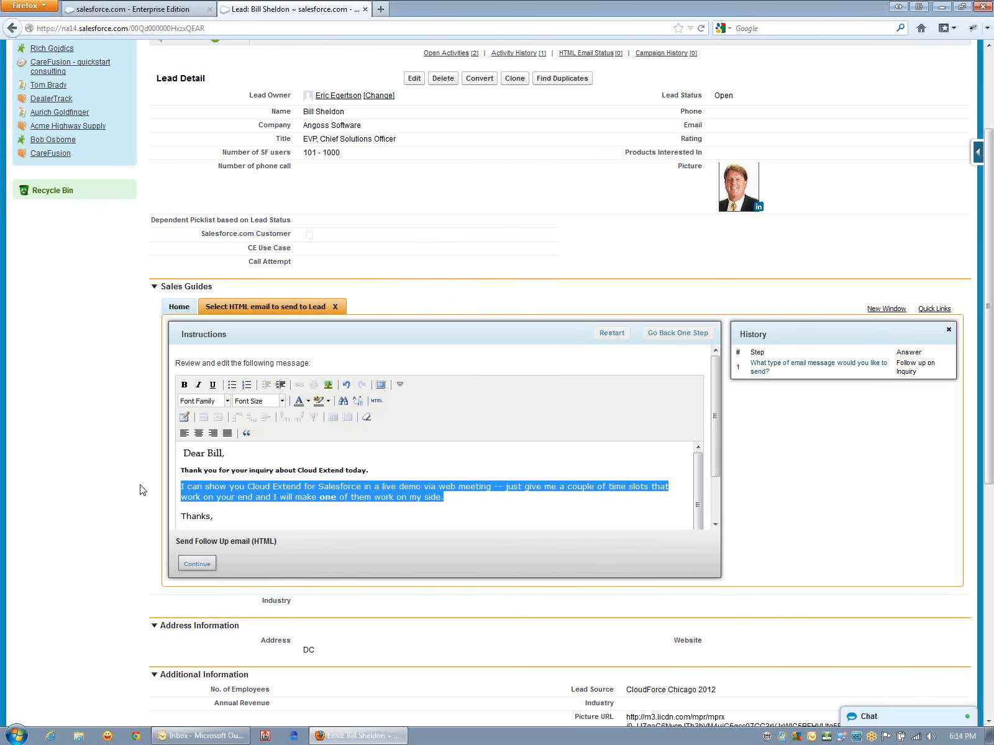
click(218, 402)
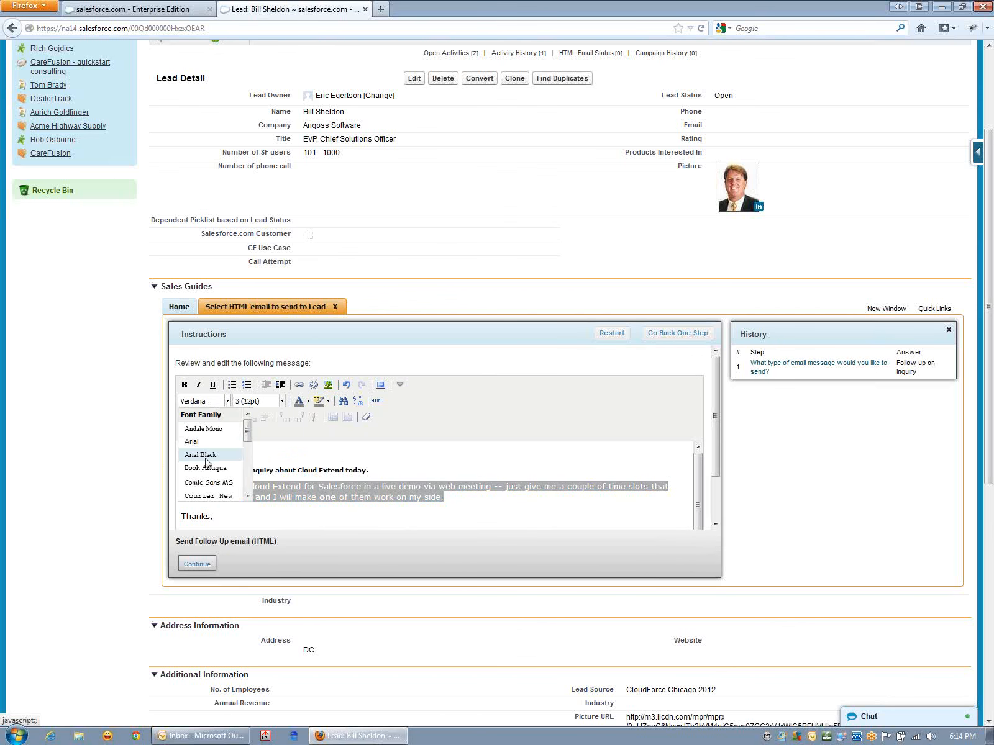
click(208, 482)
click(401, 515)
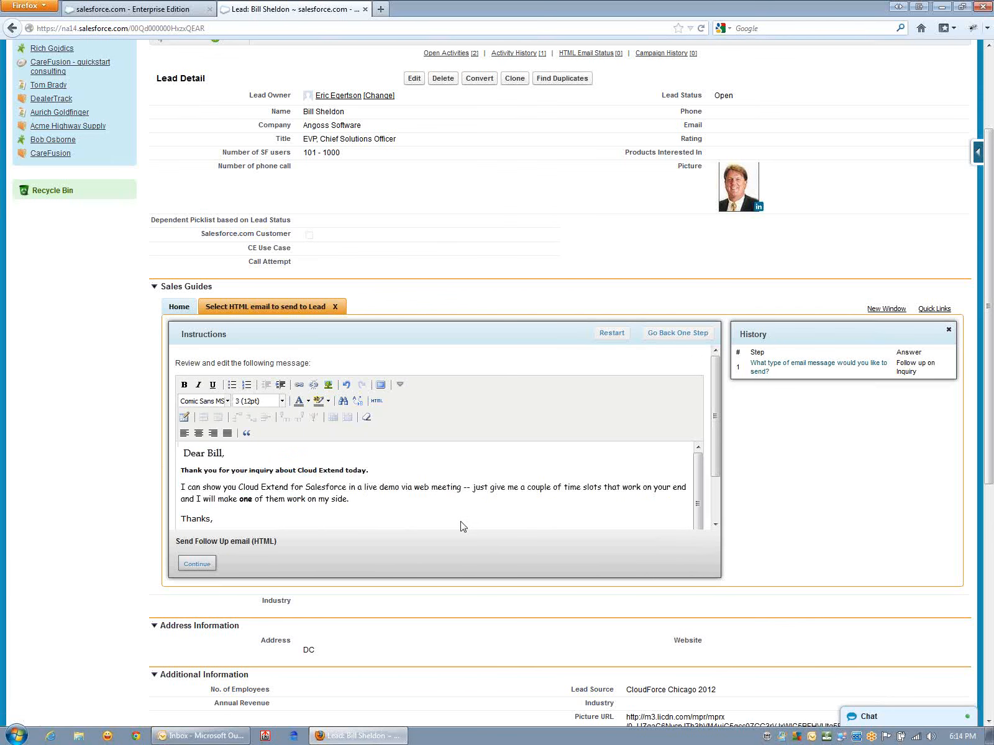
- Switch to the Guide Designer page to view the flow of the "Select HTML email to send to Lead" guide
click(180, 11)
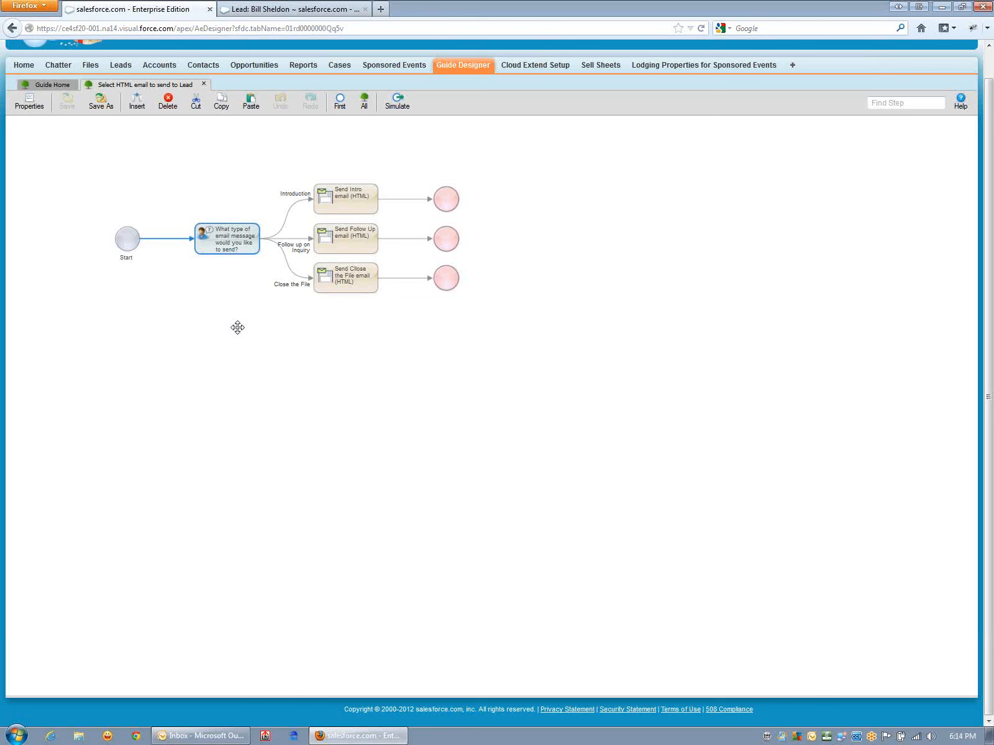
- Open the step asking what type of email message to send, preview its screen, and close it without changes
double_click(211, 244)
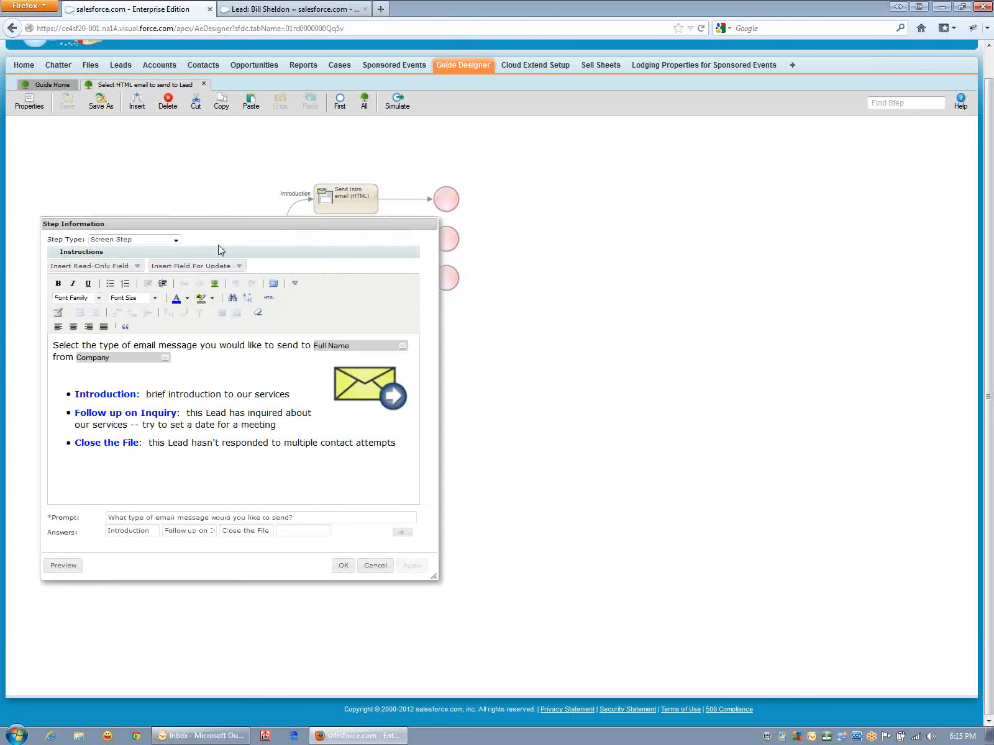
click(62, 567)
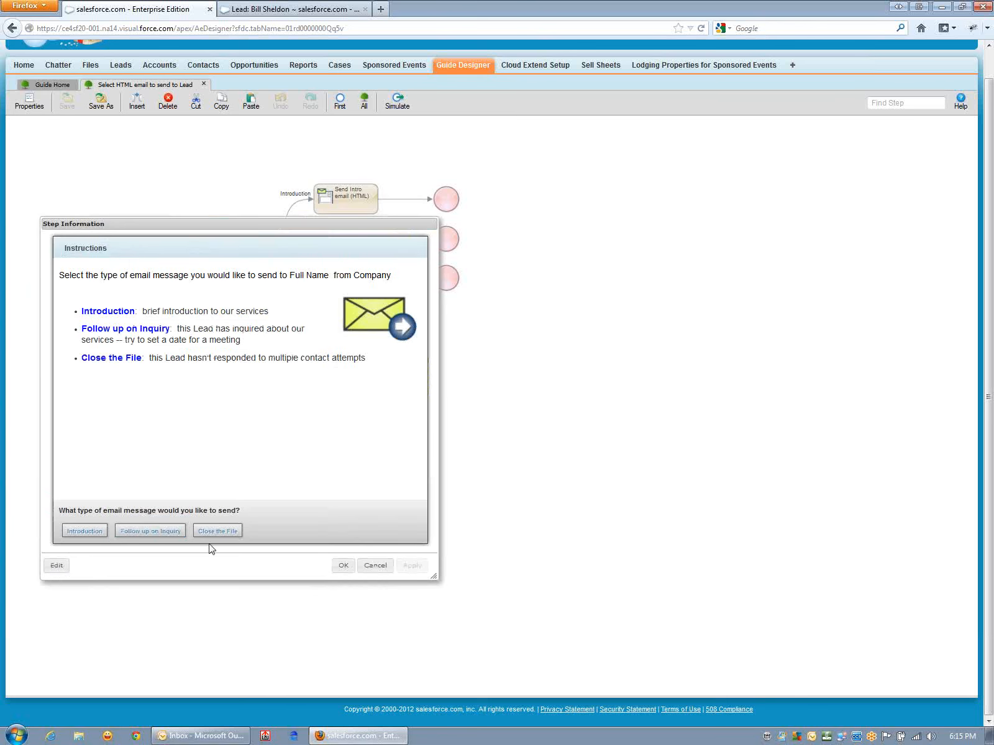
click(58, 566)
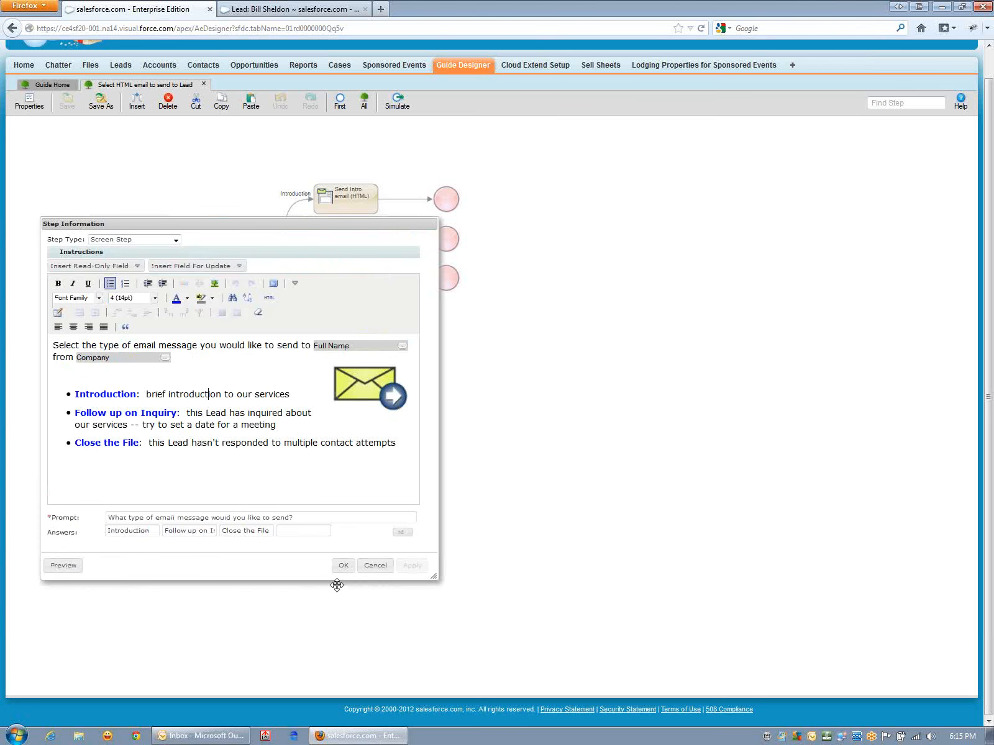
click(342, 565)
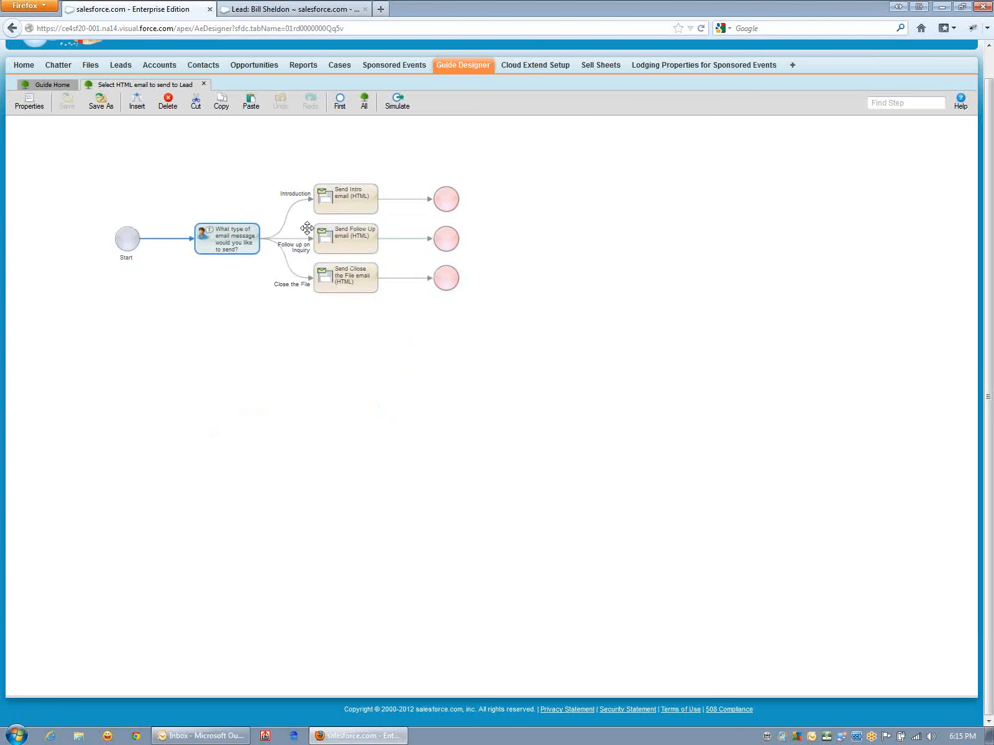
- Review the default message of the Body field in the Send Intro email (HTML) step, and return to the full guide flow
click(336, 200)
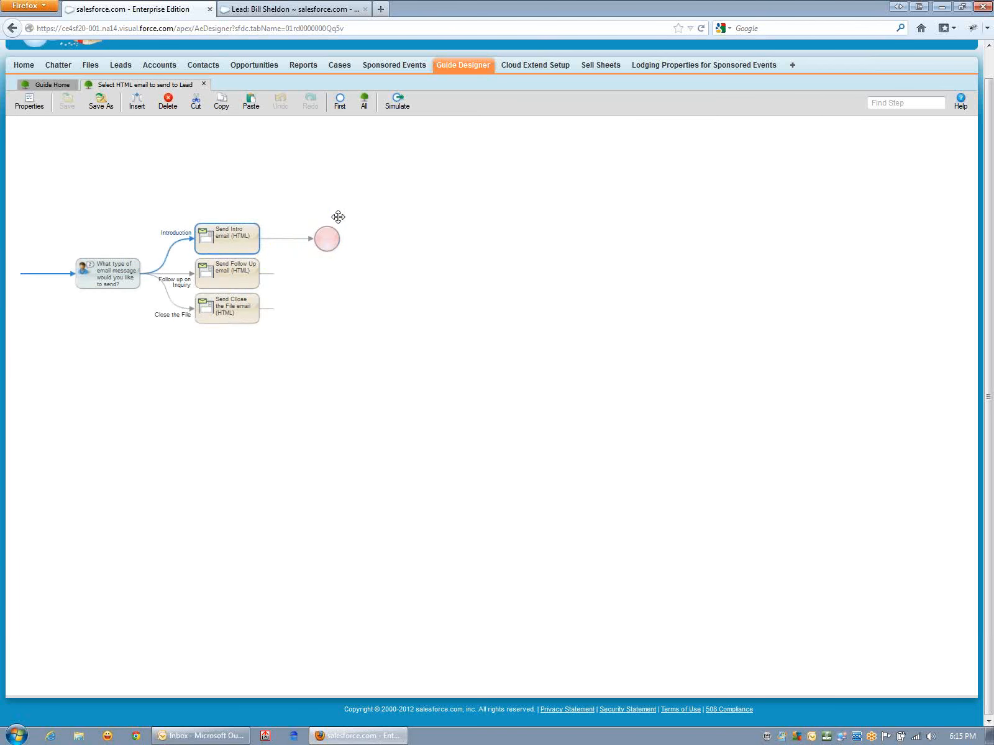
double_click(236, 241)
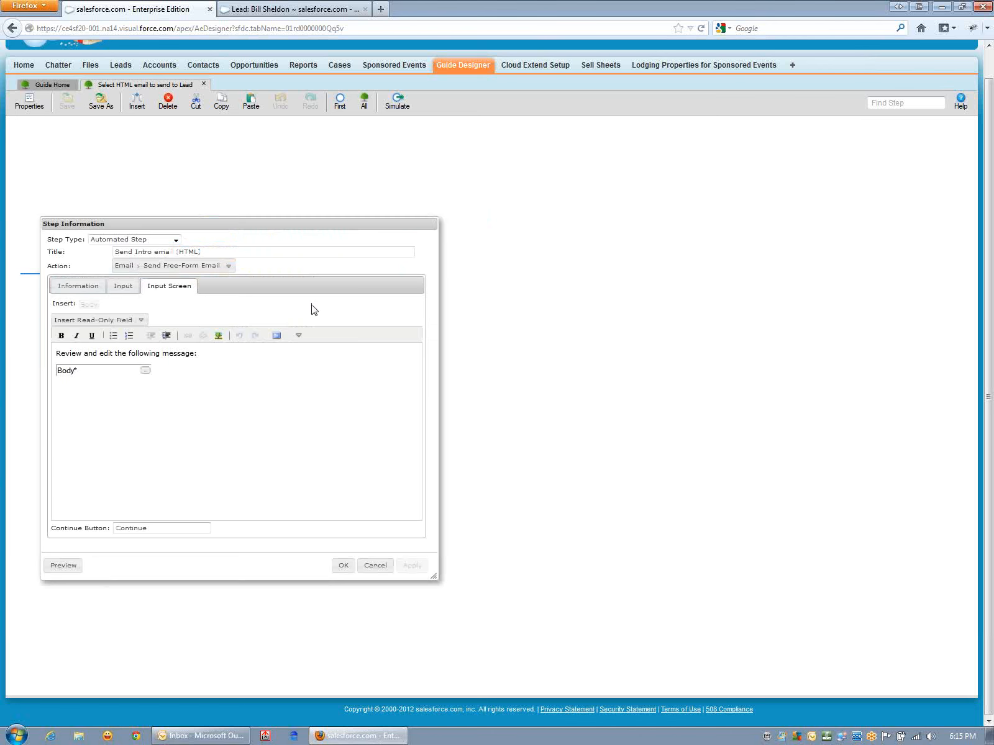
click(145, 370)
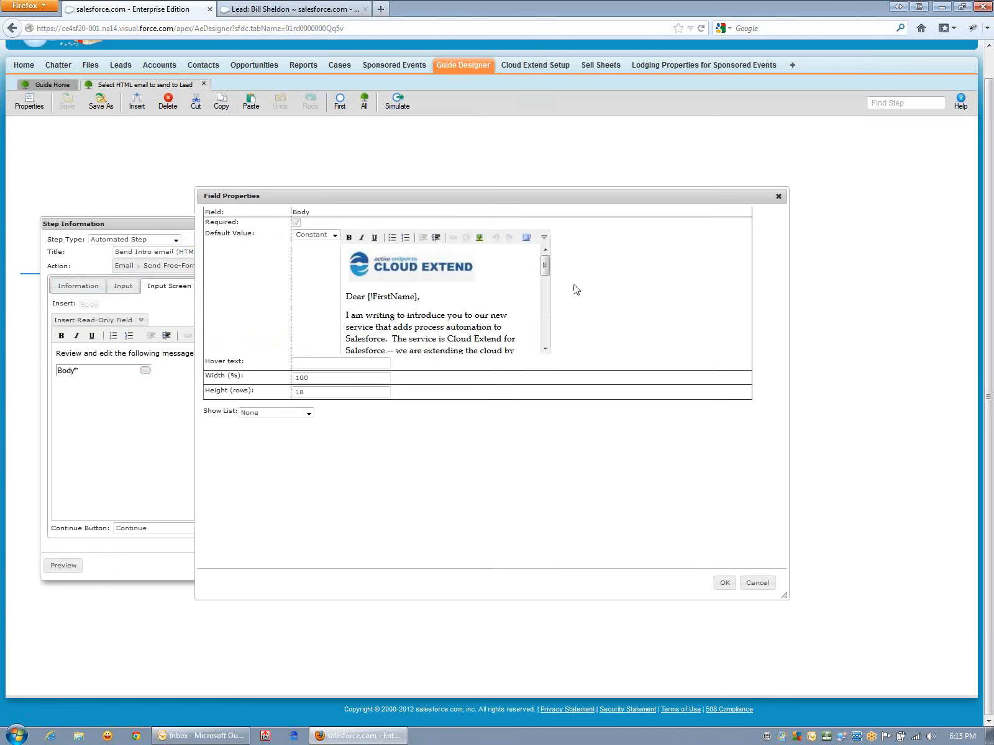
mouse_move(546, 270)
mouse_down()
mouse_move(545, 339)
mouse_move(558, 265)
mouse_move(548, 328)
mouse_move(550, 261)
mouse_up()
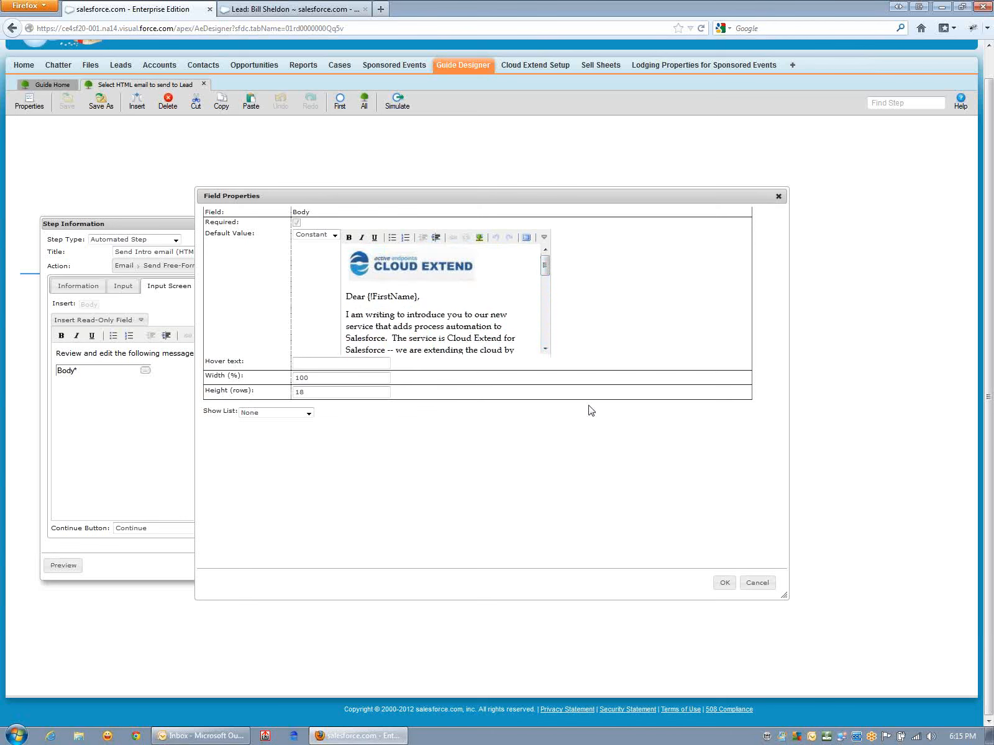
click(724, 583)
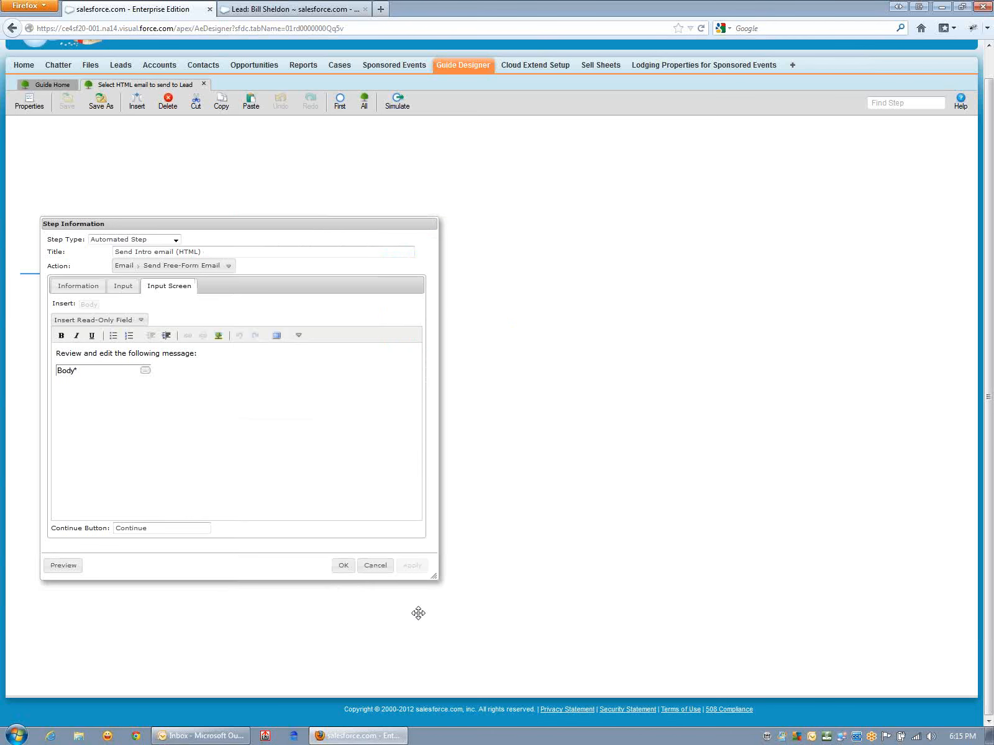
click(343, 567)
drag(239, 408, 405, 404)
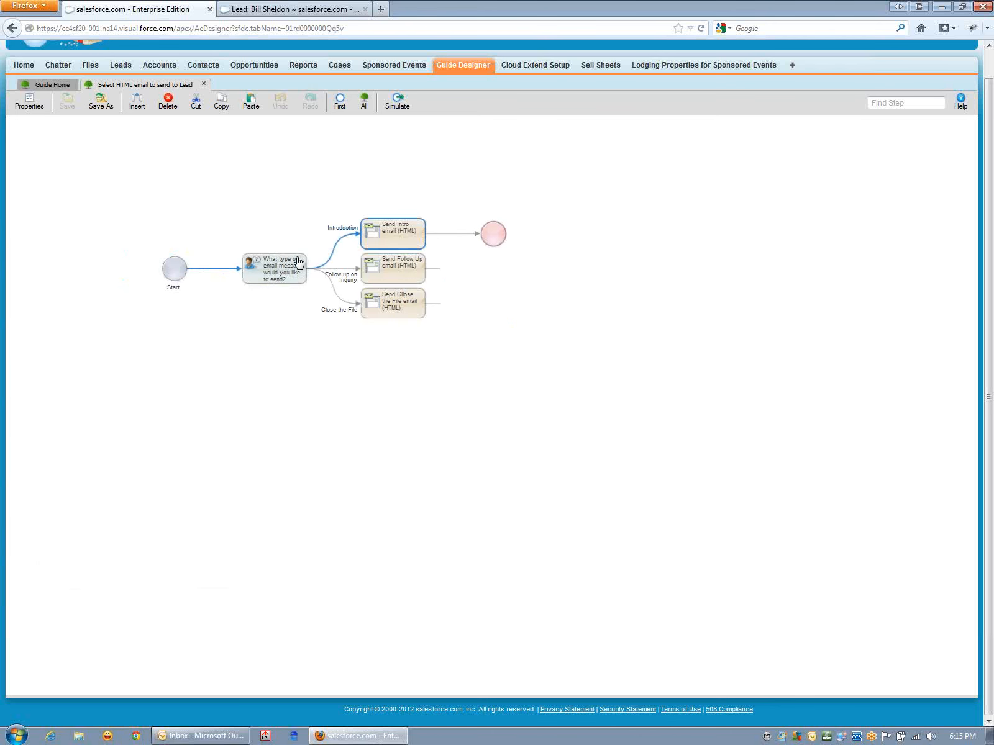
click(292, 264)
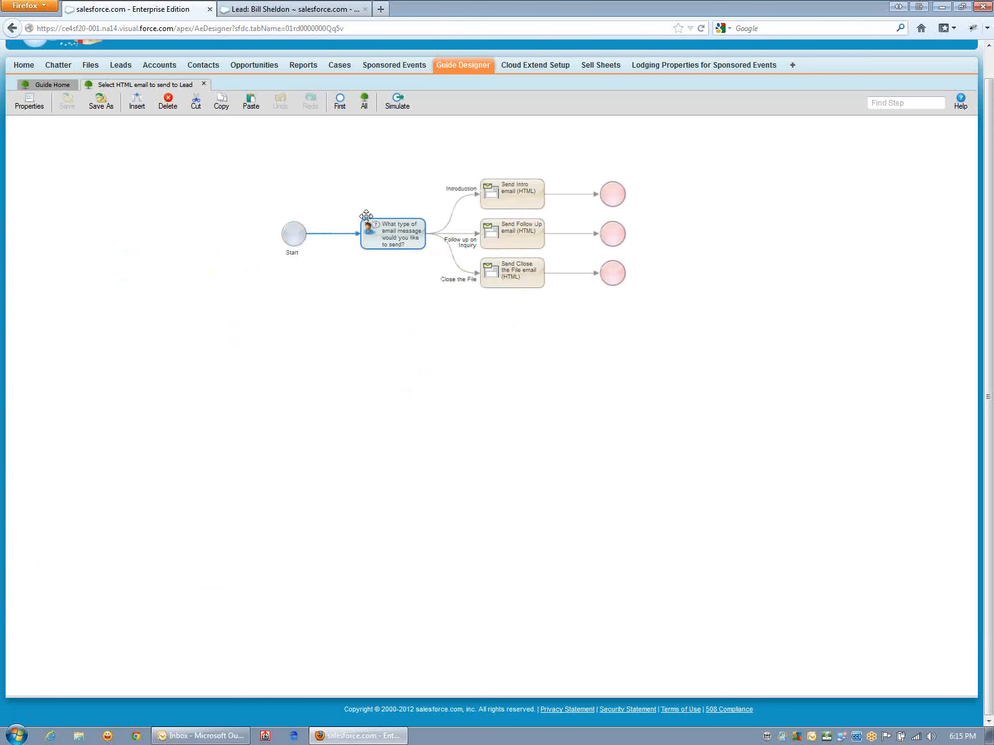